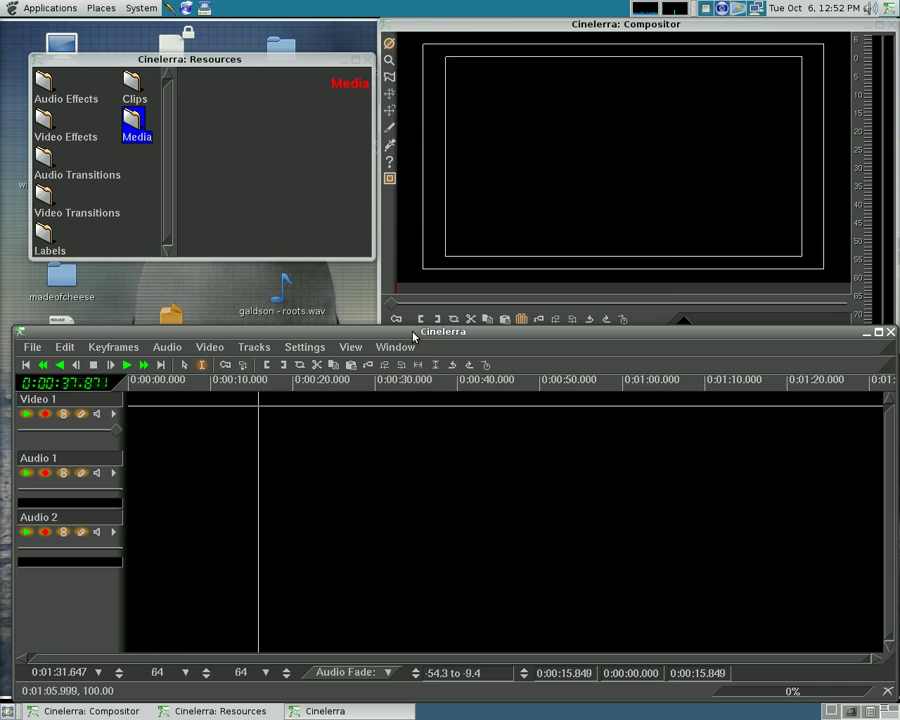
Create a new project with the 16:9 aspect preset at 720×480, 29.97 fps and two audio tracks.
{"action": "left_click", "coordinate": [34, 347]}
{"action": "left_click", "coordinate": [44, 366]}
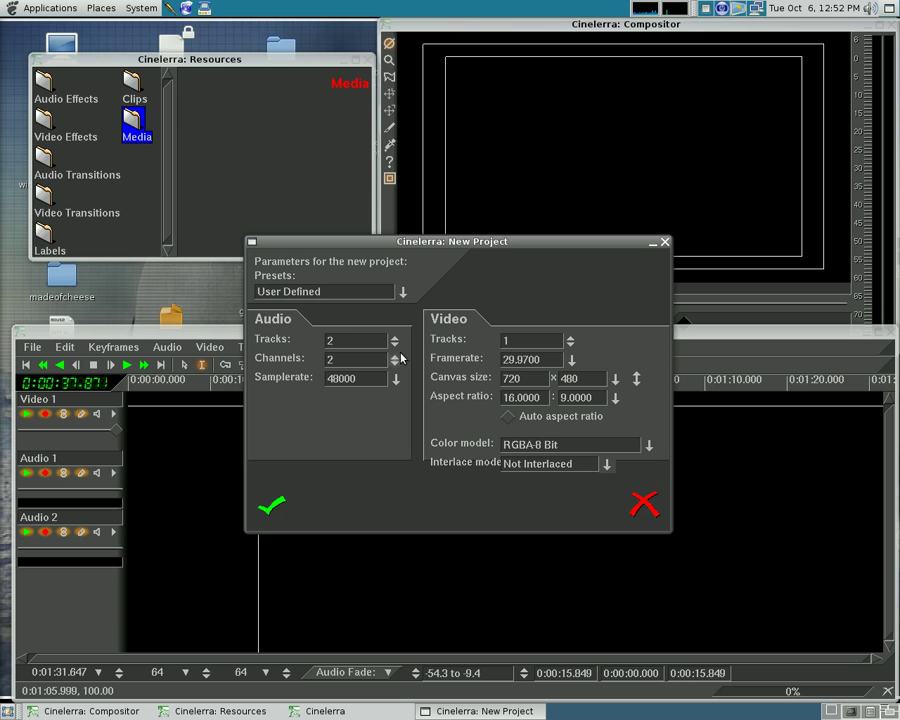
{"action": "left_click", "coordinate": [547, 397]}
{"action": "left_click", "coordinate": [615, 397]}
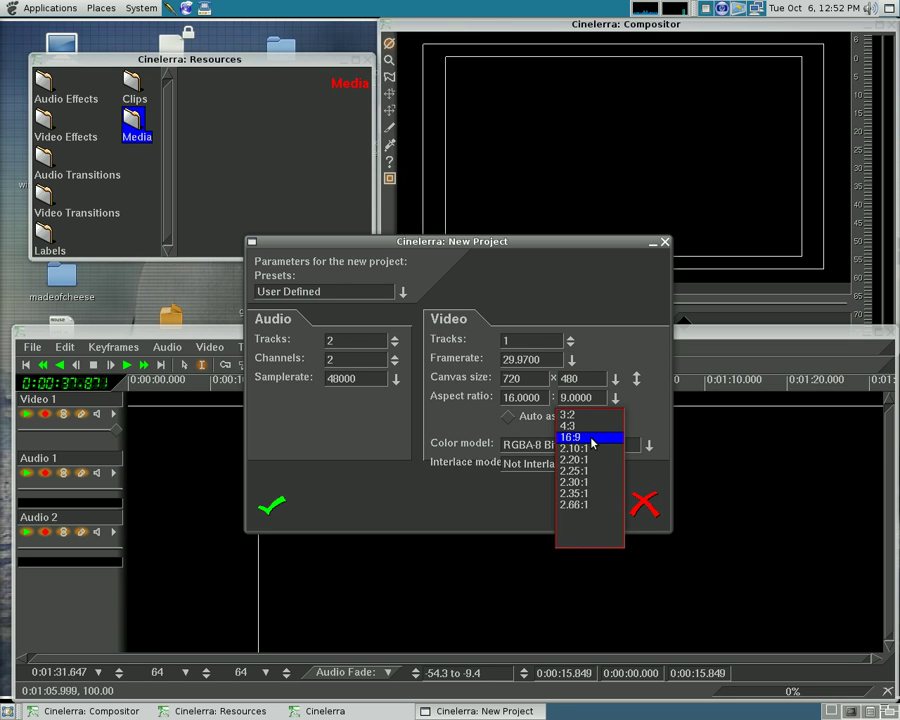
{"action": "left_click", "coordinate": [606, 437]}
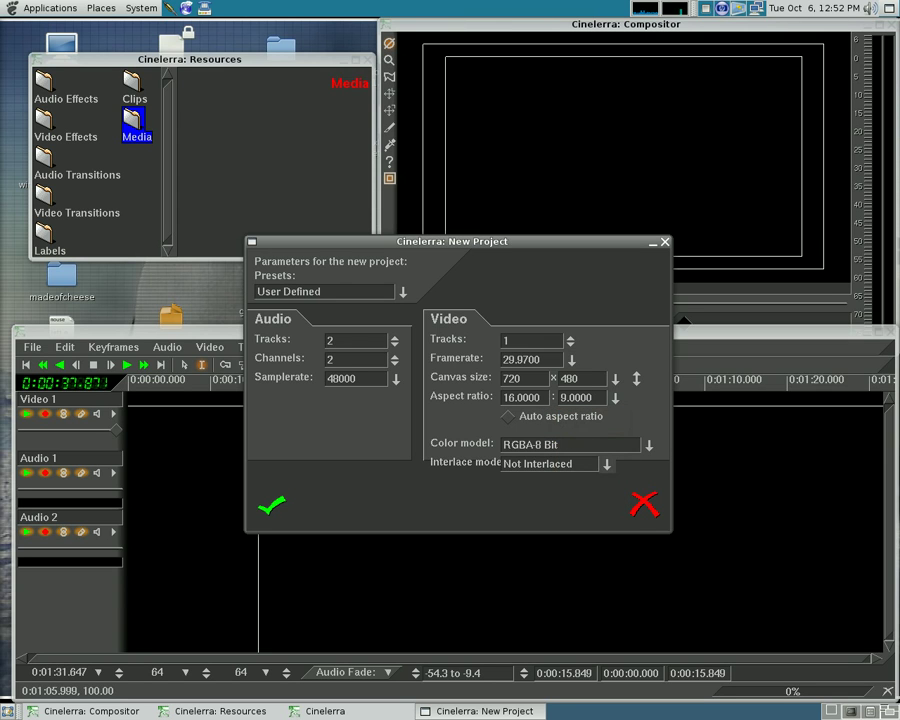
{"action": "left_click", "coordinate": [277, 515]}
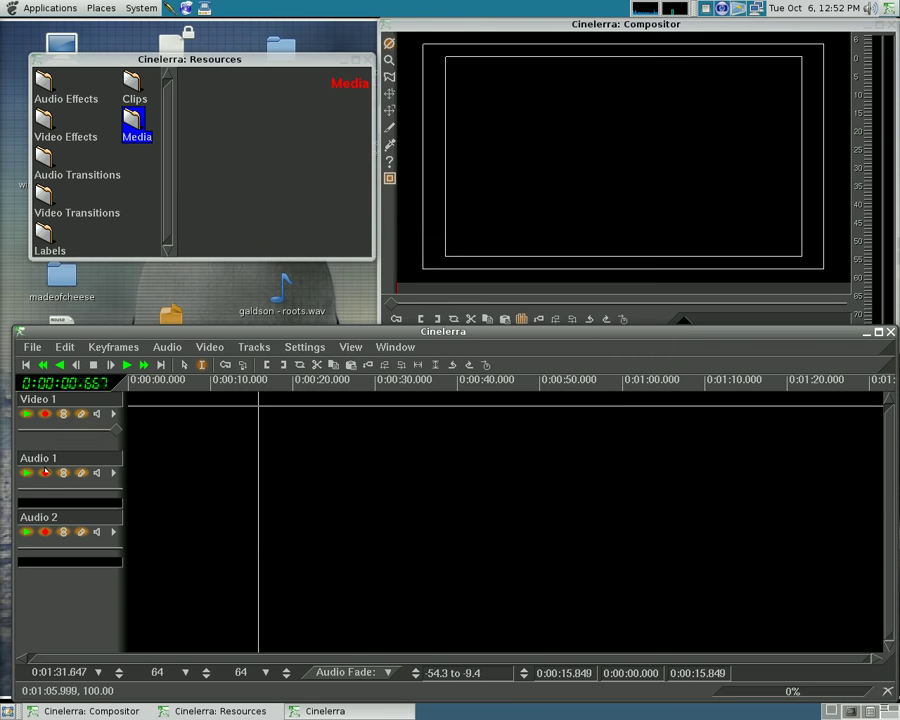
Expand Audio 1 and Audio 2, pan Audio 1 toward the left, then collapse both tracks.
{"action": "mouse_move", "coordinate": [53, 489]}
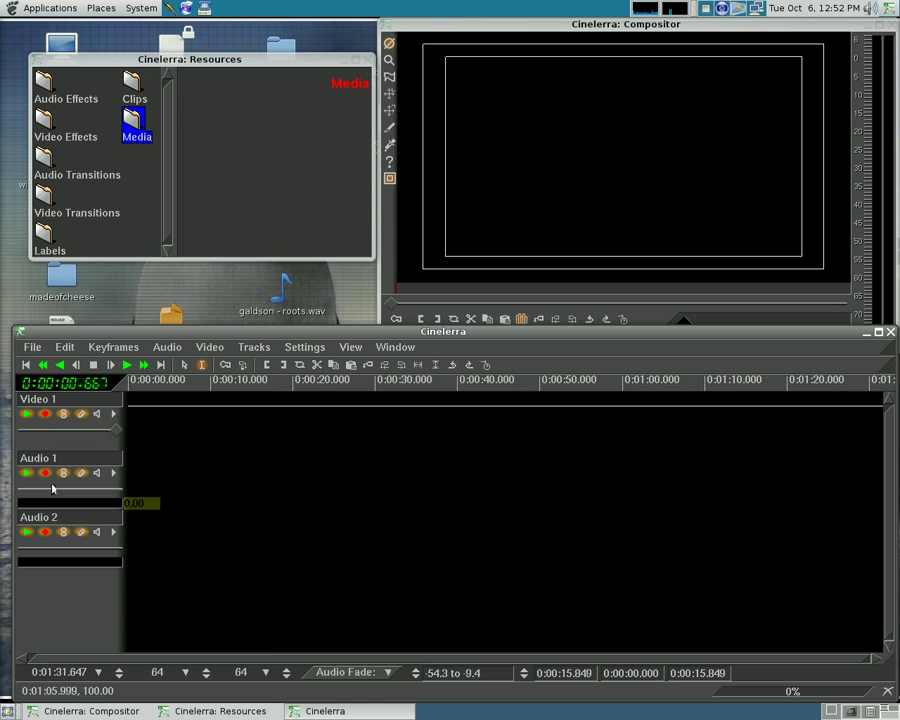
{"action": "left_click", "coordinate": [258, 484]}
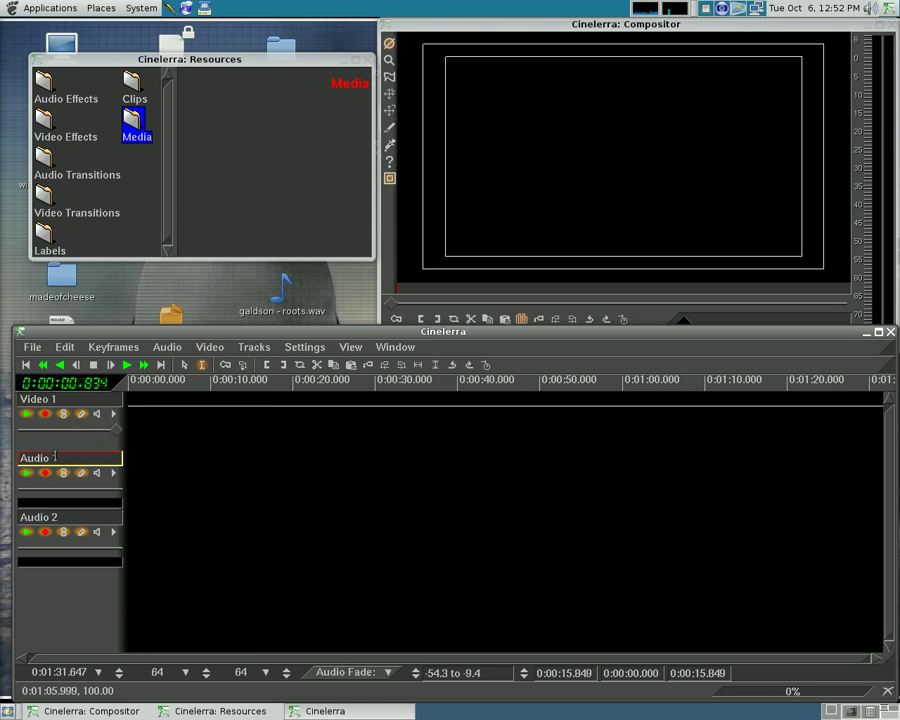
{"action": "left_click", "coordinate": [113, 472]}
{"action": "left_click", "coordinate": [114, 555]}
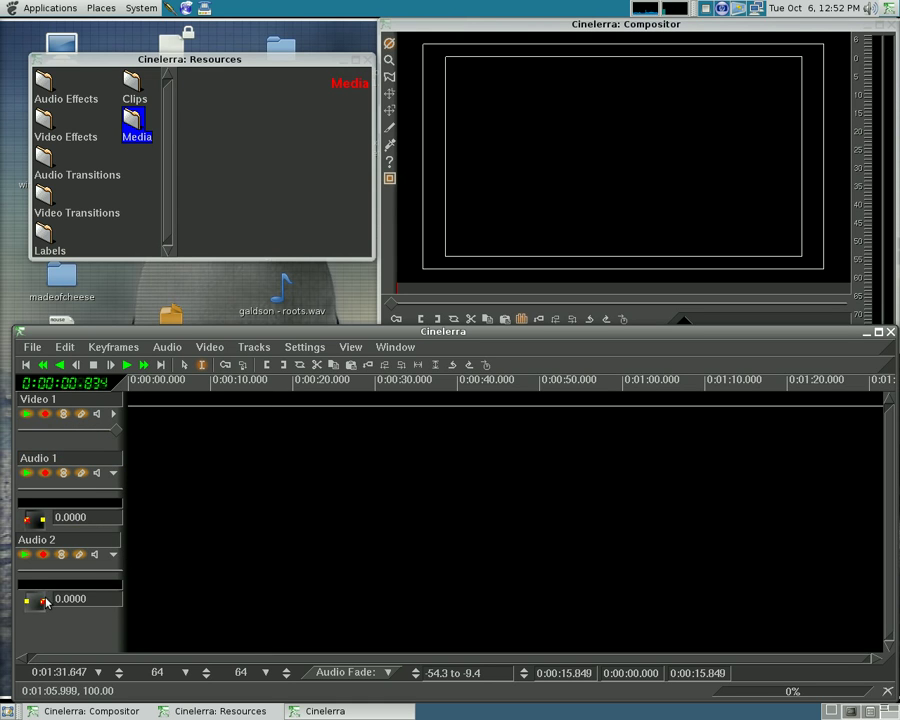
{"action": "left_click", "coordinate": [36, 518]}
{"action": "left_click_drag", "start_coordinate": [38, 528], "coordinate": [10, 518]}
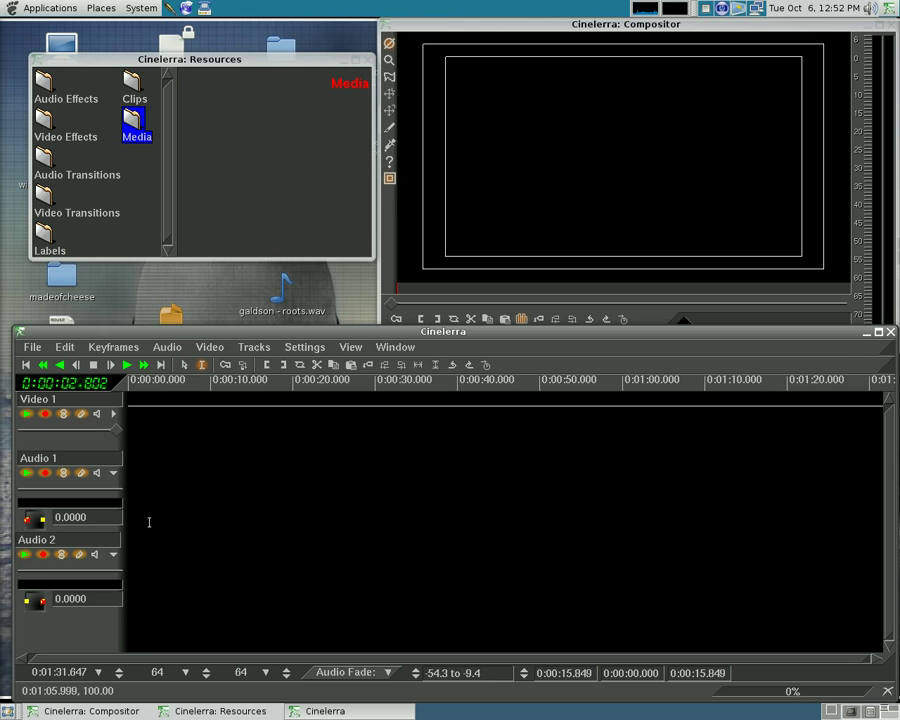
{"action": "left_click", "coordinate": [113, 473]}
{"action": "left_click", "coordinate": [115, 533]}
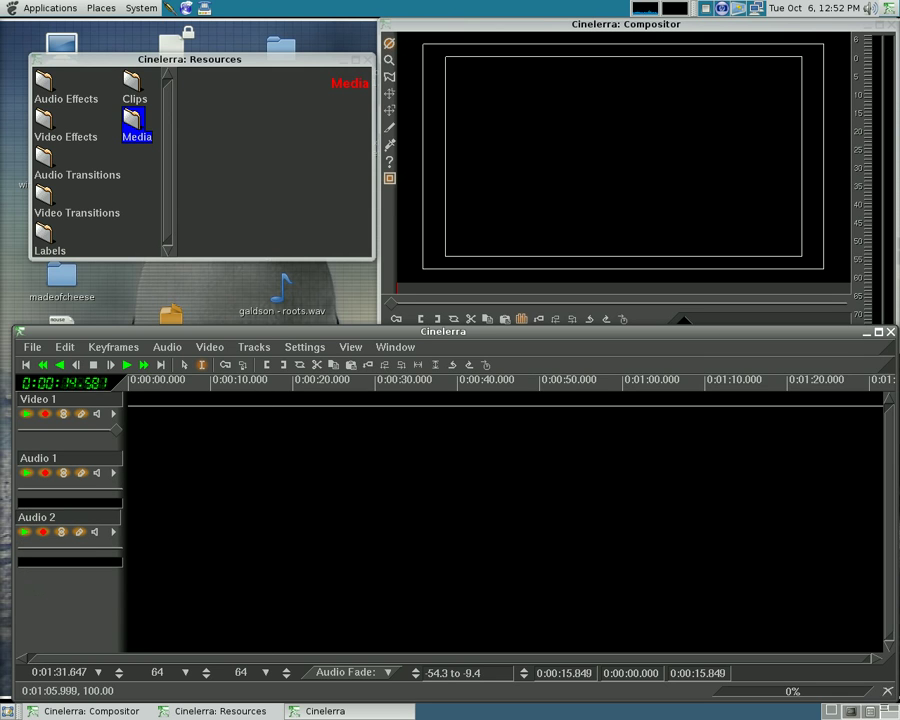
Open the Load dialog with O and select tapeA005.dv and tapeB004.dv.
{"action": "key", "text": "o"}
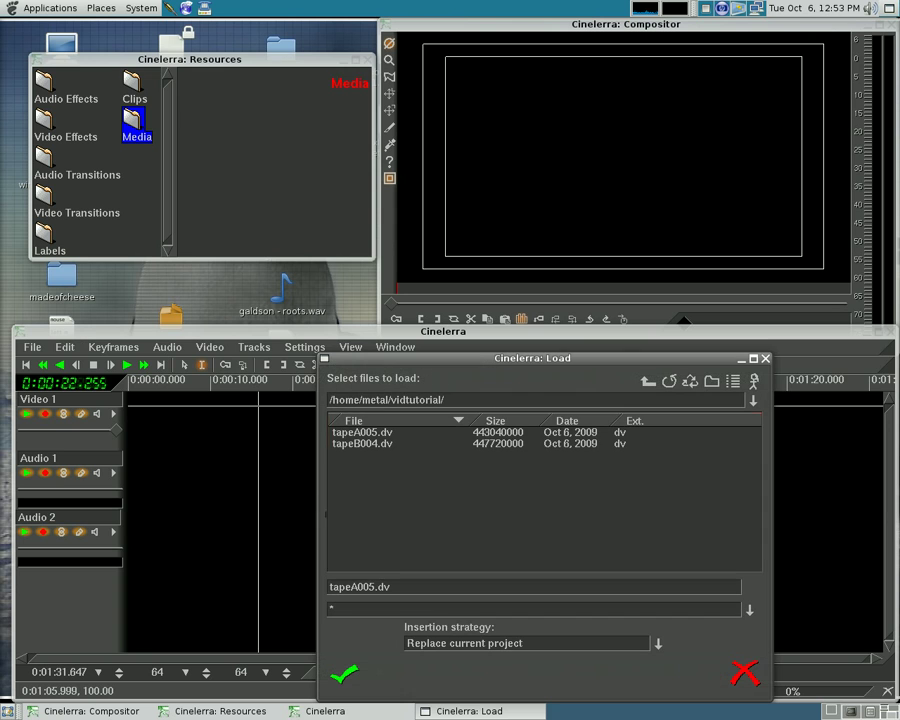
{"action": "left_click_drag", "start_coordinate": [415, 492], "coordinate": [353, 419]}
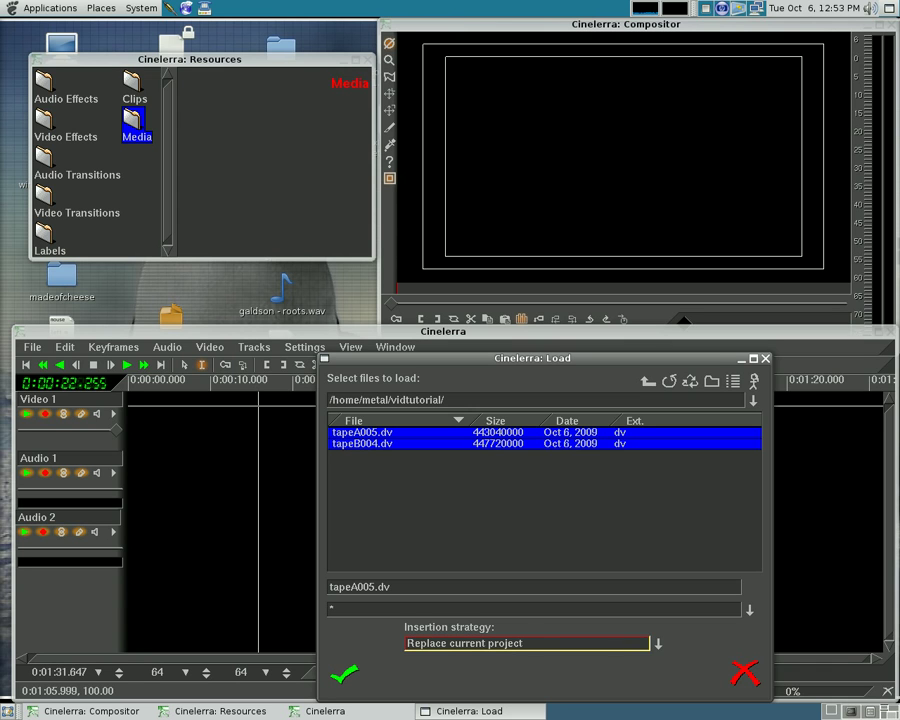
{"action": "left_click", "coordinate": [660, 645]}
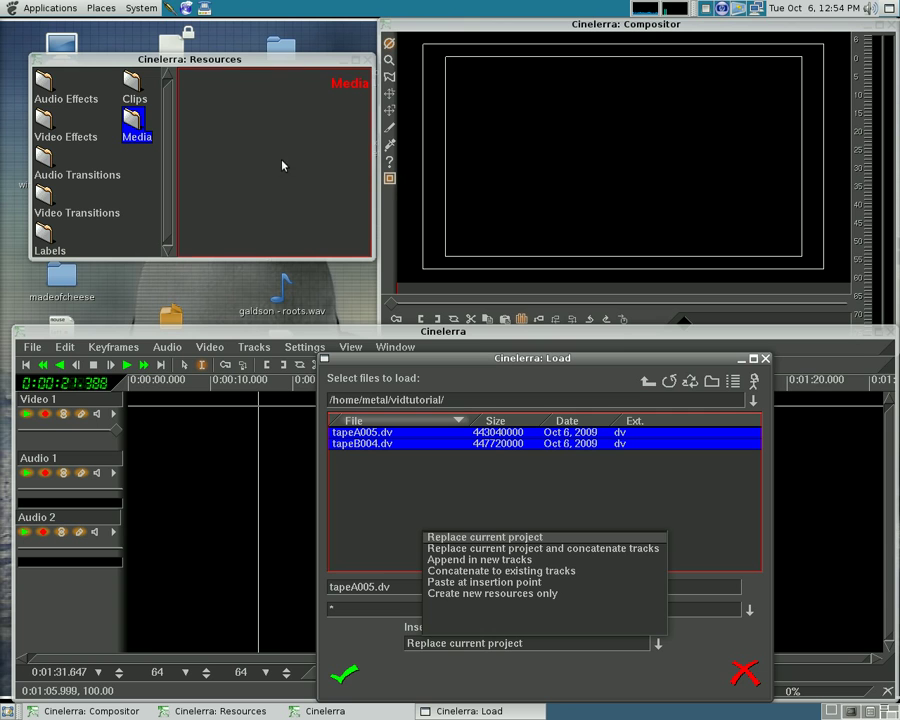
{"action": "left_click", "coordinate": [536, 543]}
Load tapeA005.dv and tapeB004.dv onto their own tracks and fit the whole project in view.
{"action": "key", "text": "Return"}
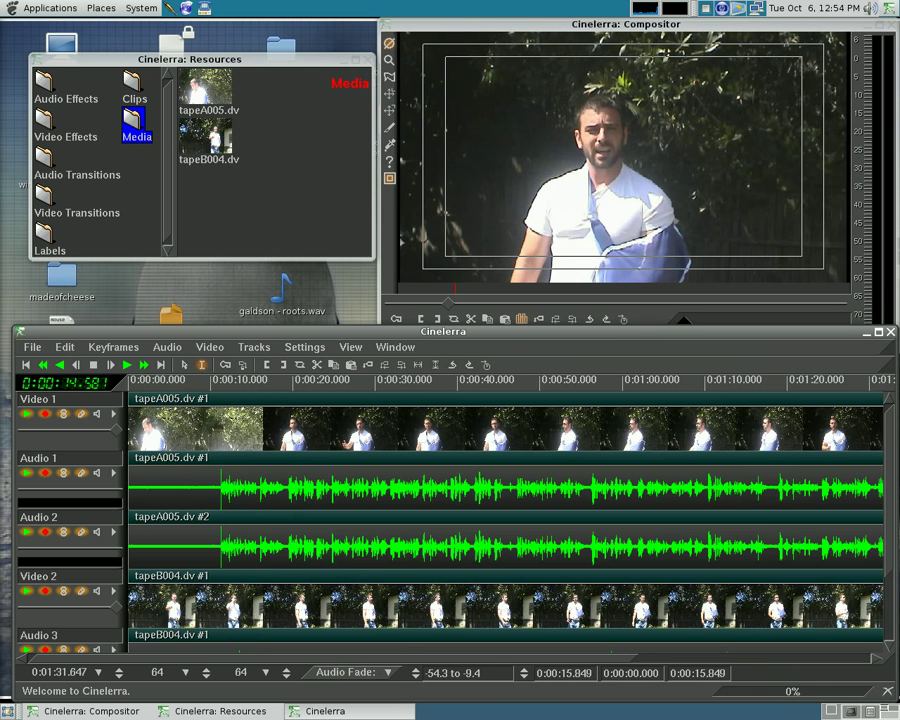
{"action": "scroll", "coordinate": [220, 470], "scroll_direction": "down", "scroll_amount": 3}
{"action": "scroll", "coordinate": [222, 480], "scroll_direction": "up", "scroll_amount": 3}
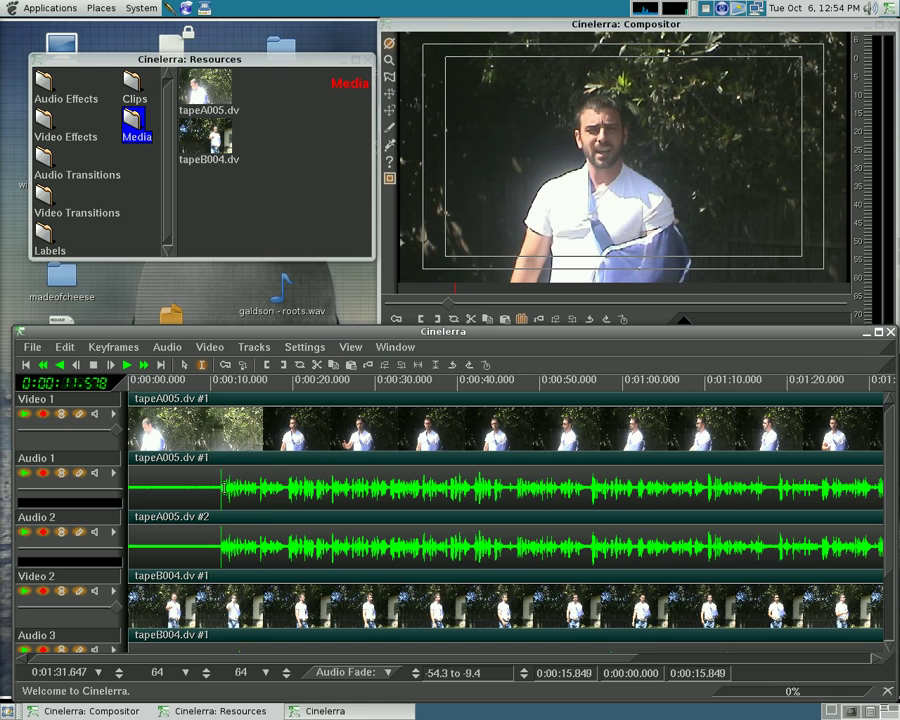
{"action": "left_click", "coordinate": [258, 500]}
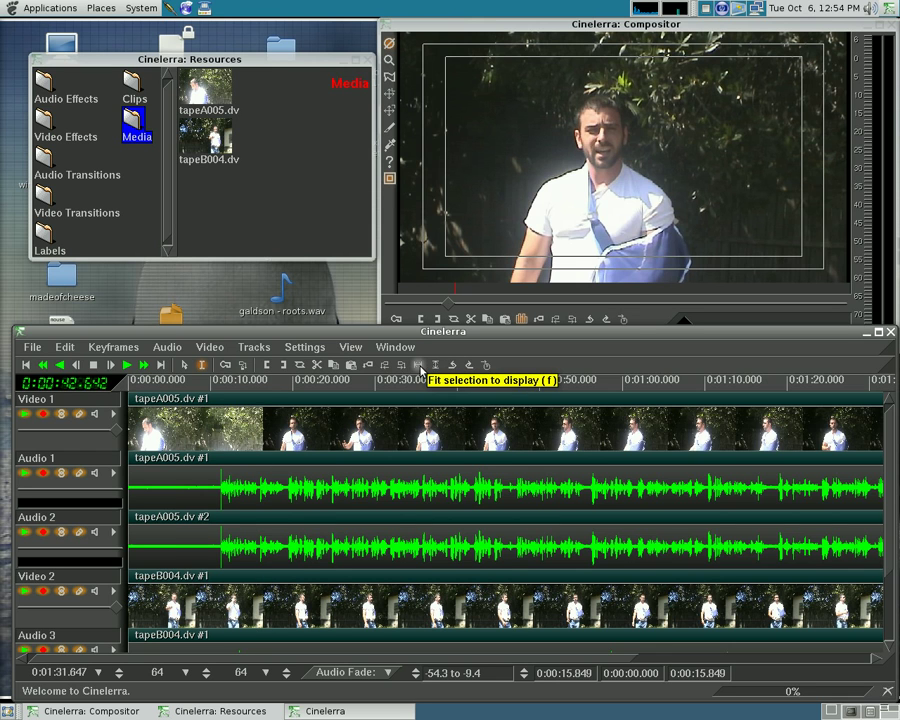
{"action": "left_click", "coordinate": [419, 366]}
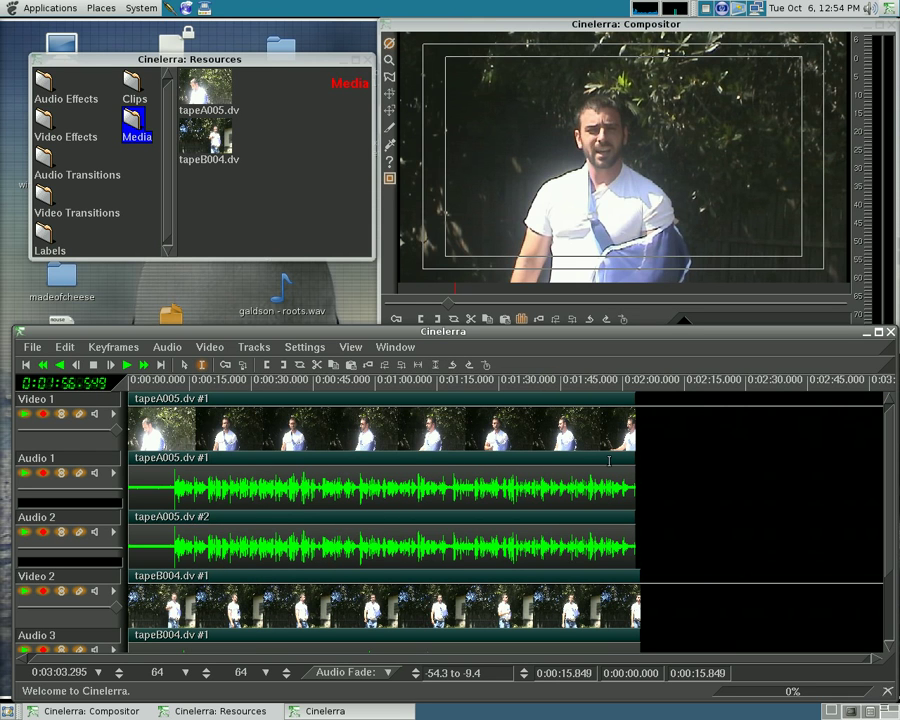
Fit all autos to the display and select 0:00:31.398 to 0:01:03.129 across every track.
{"action": "left_click", "coordinate": [437, 366]}
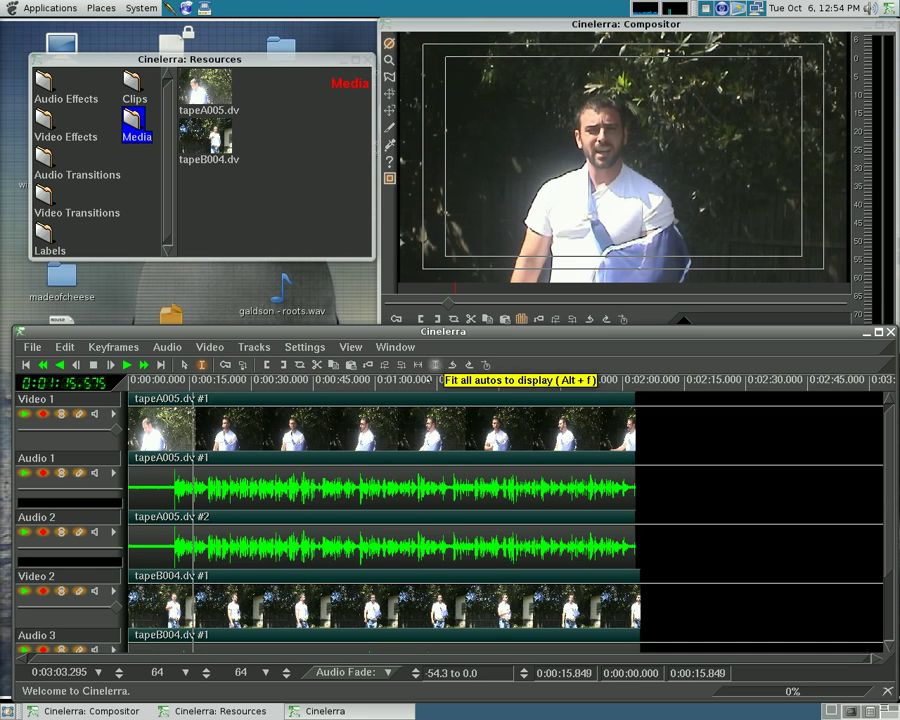
{"action": "scroll", "coordinate": [238, 503], "scroll_direction": "down", "scroll_amount": 2}
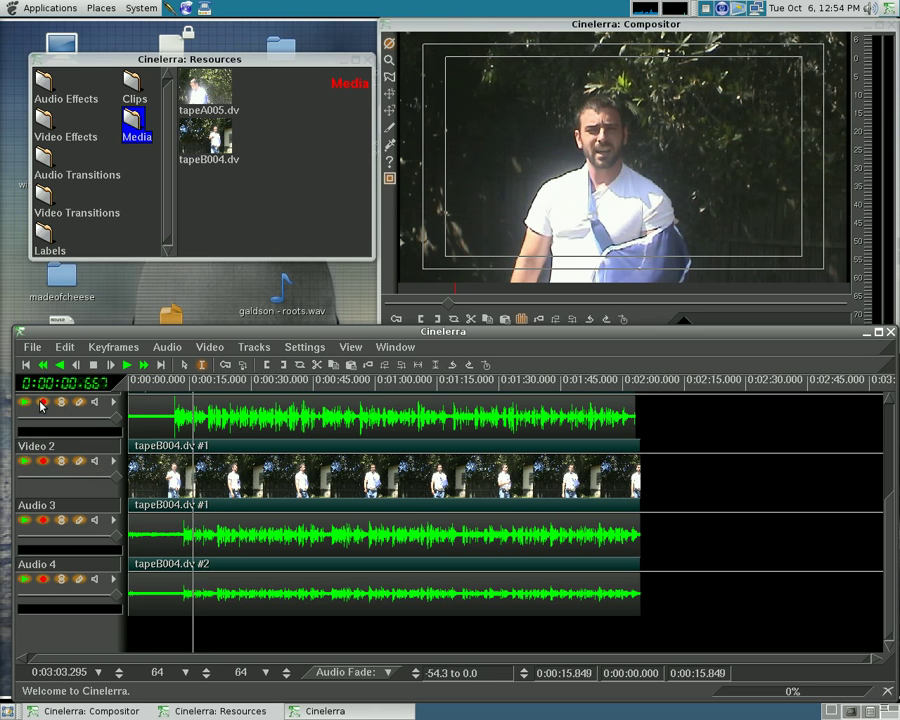
{"action": "scroll", "coordinate": [450, 470], "scroll_direction": "up", "scroll_amount": 2}
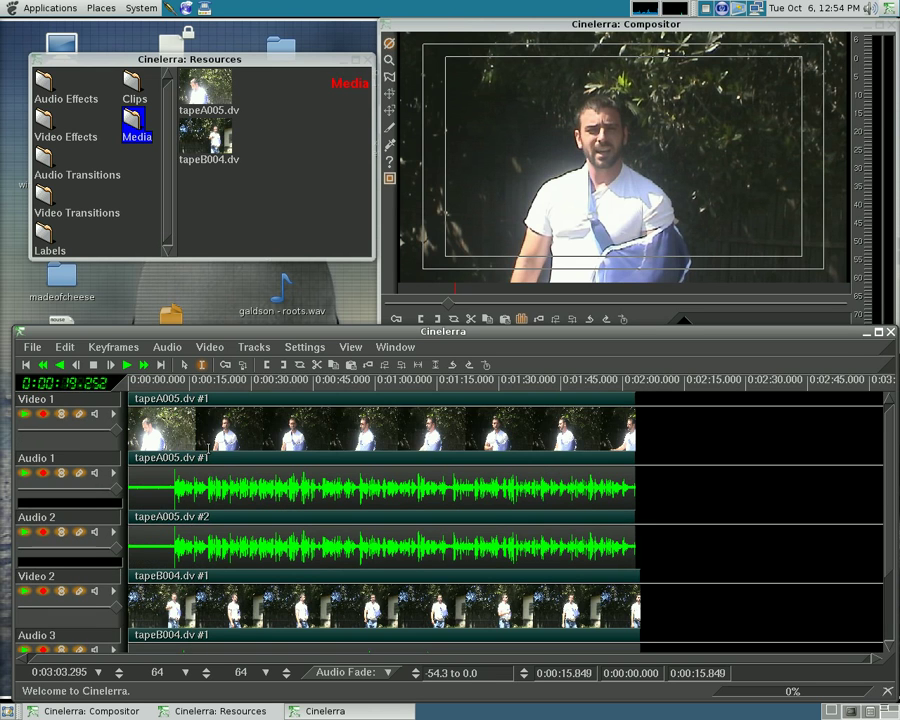
{"action": "left_click_drag", "start_coordinate": [257, 480], "coordinate": [388, 480]}
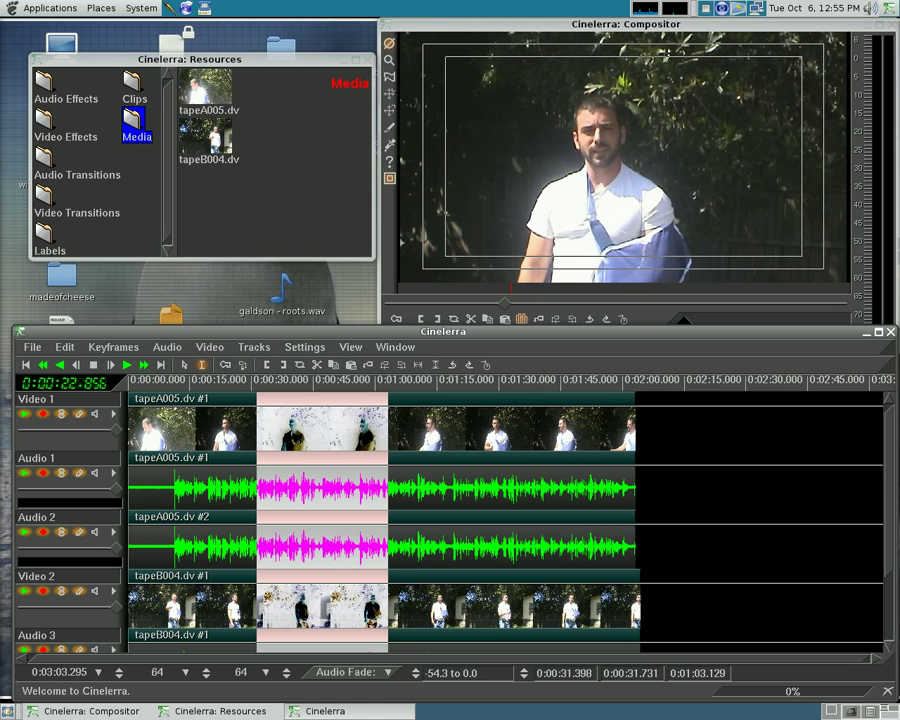
Disarm Audio 2, Audio 1 and Video 1, re-arm Video 1, and return the insertion point near the start.
{"action": "left_click", "coordinate": [42, 532]}
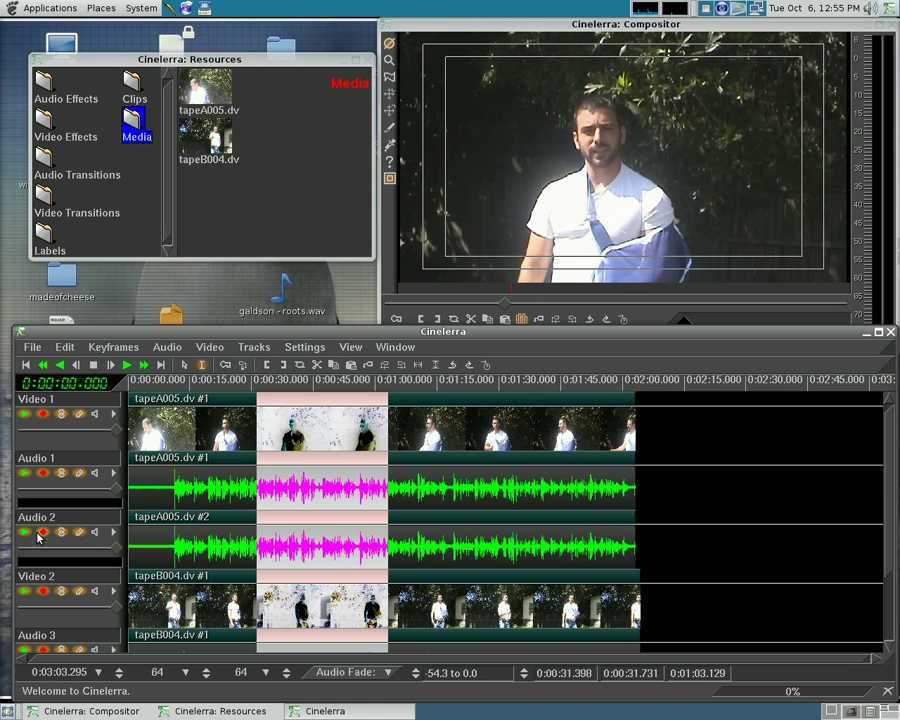
{"action": "left_click", "coordinate": [42, 474]}
{"action": "left_click", "coordinate": [42, 413]}
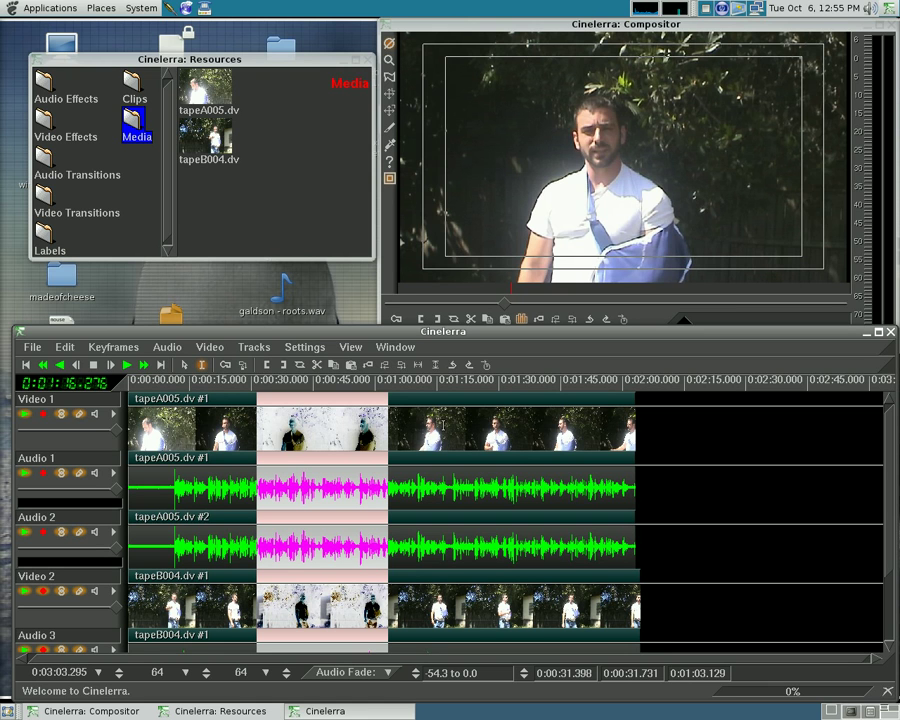
{"action": "left_click", "coordinate": [43, 413]}
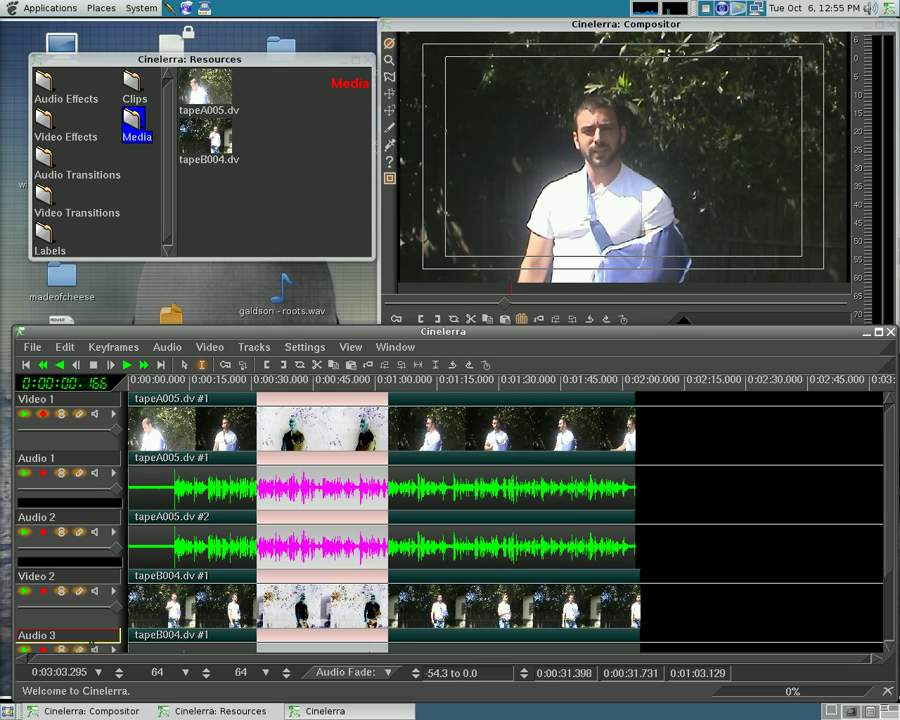
{"action": "left_click", "coordinate": [175, 458]}
{"action": "left_click", "coordinate": [133, 485]}
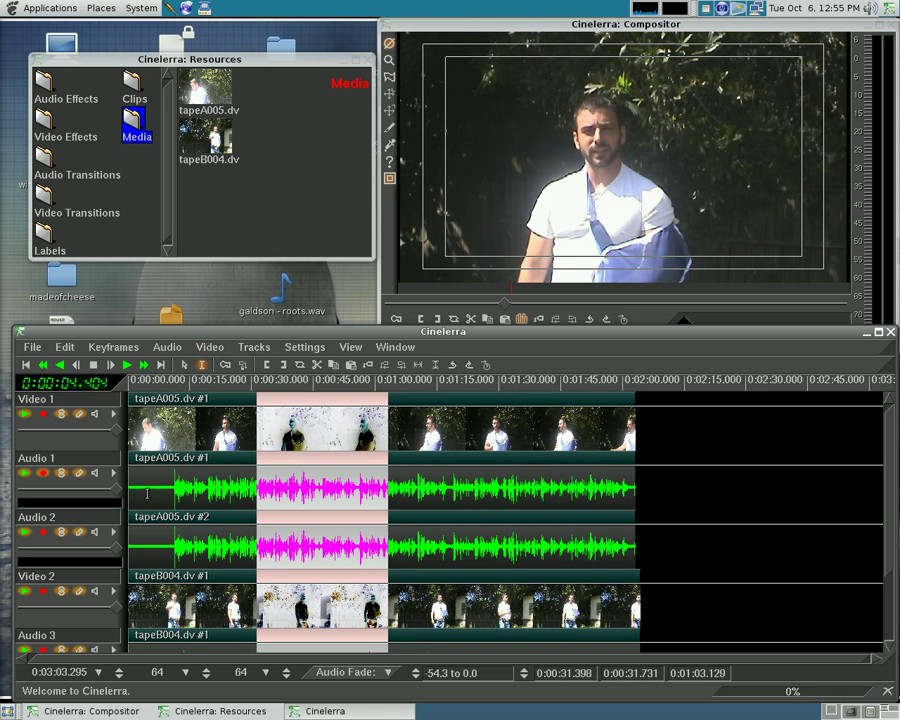
Move the tapeB004 Video 2 track up twice so it sits right under Video 1.
{"action": "scroll", "coordinate": [151, 497], "scroll_direction": "down", "scroll_amount": 2}
{"action": "scroll", "coordinate": [173, 500], "scroll_direction": "up", "scroll_amount": 6}
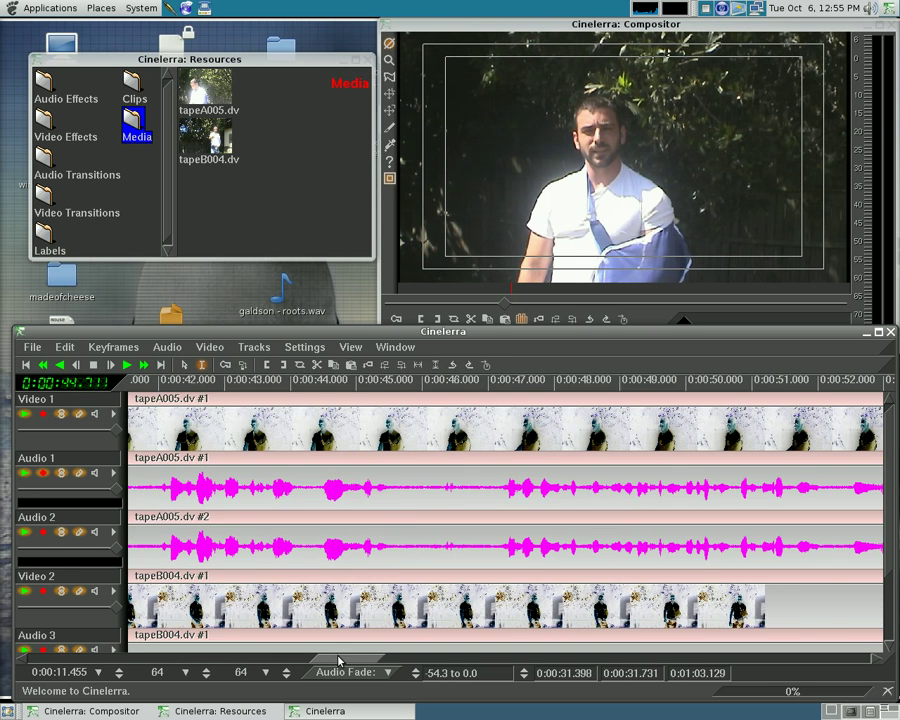
{"action": "left_click_drag", "start_coordinate": [340, 657], "coordinate": [86, 643]}
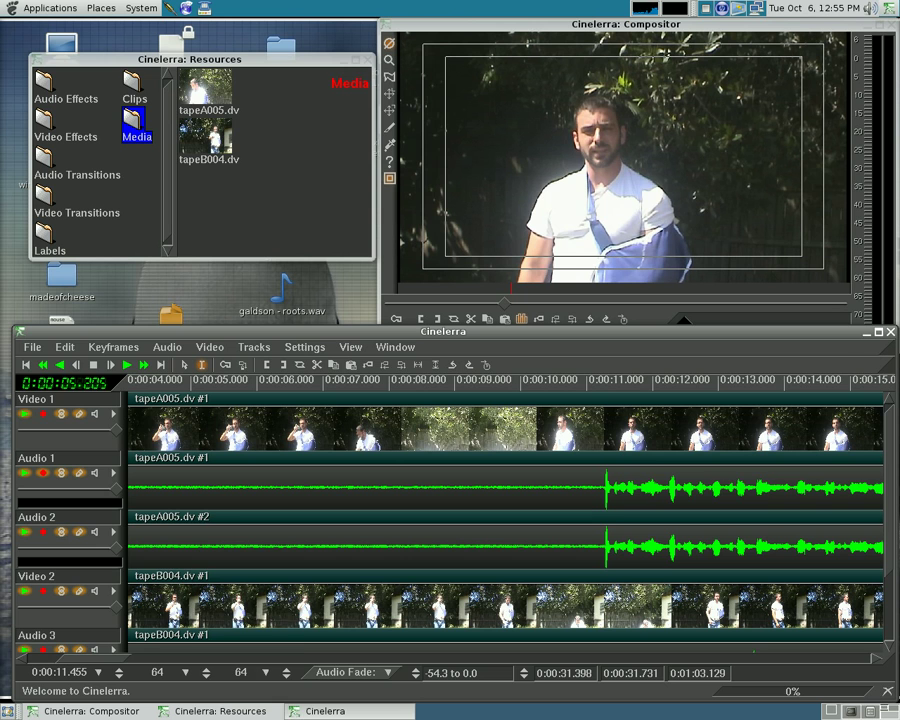
{"action": "right_click", "coordinate": [207, 610]}
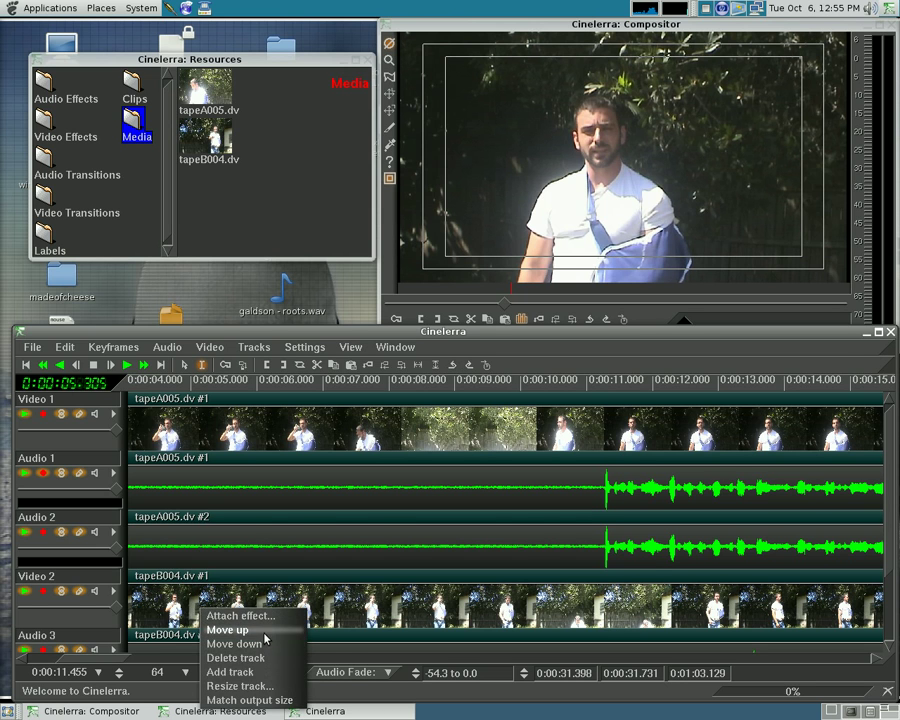
{"action": "left_click", "coordinate": [245, 630]}
{"action": "left_click", "coordinate": [270, 575]}
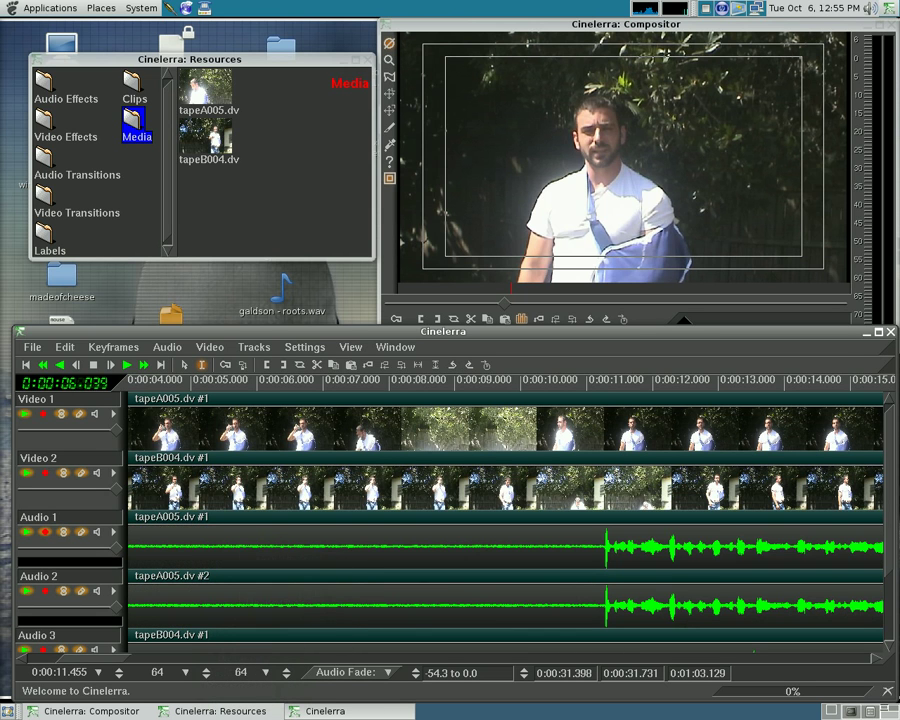
{"action": "scroll", "coordinate": [287, 537], "scroll_direction": "down", "scroll_amount": 1}
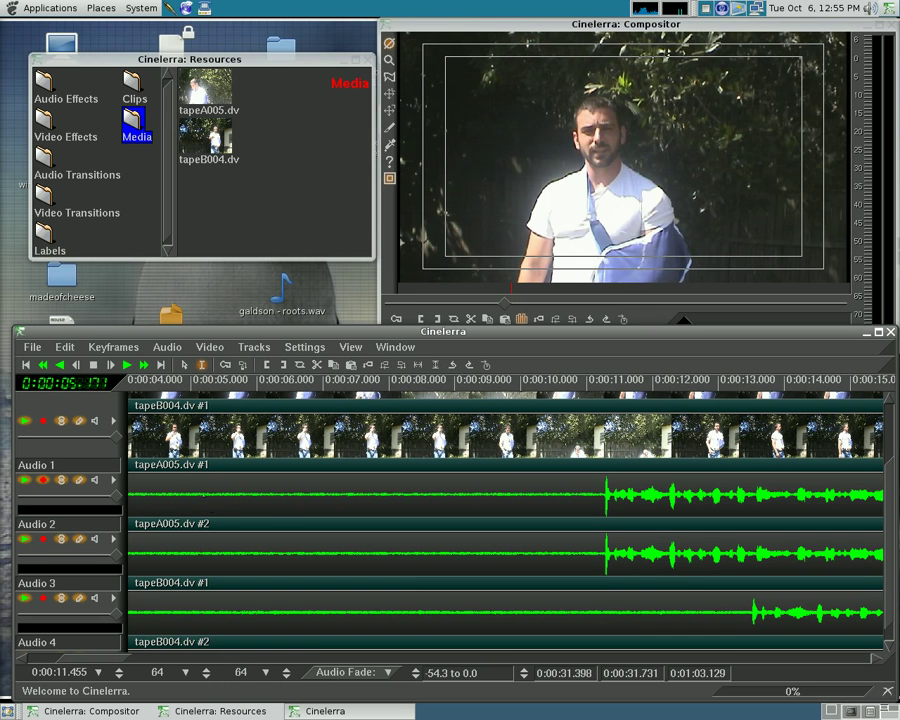
{"action": "scroll", "coordinate": [197, 478], "scroll_direction": "down", "scroll_amount": 1}
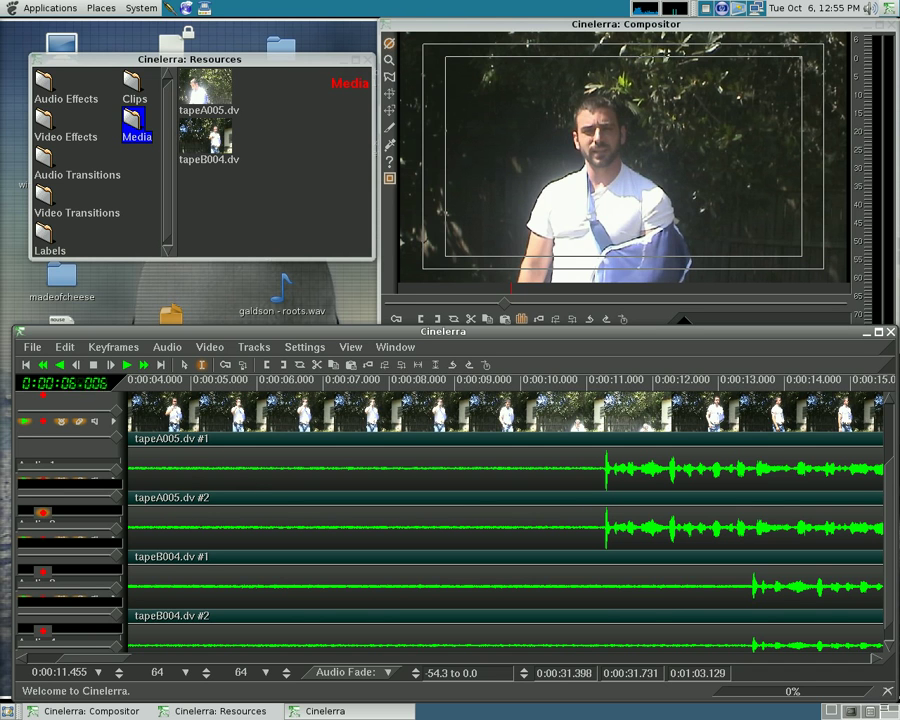
{"action": "scroll", "coordinate": [257, 527], "scroll_direction": "up", "scroll_amount": 3}
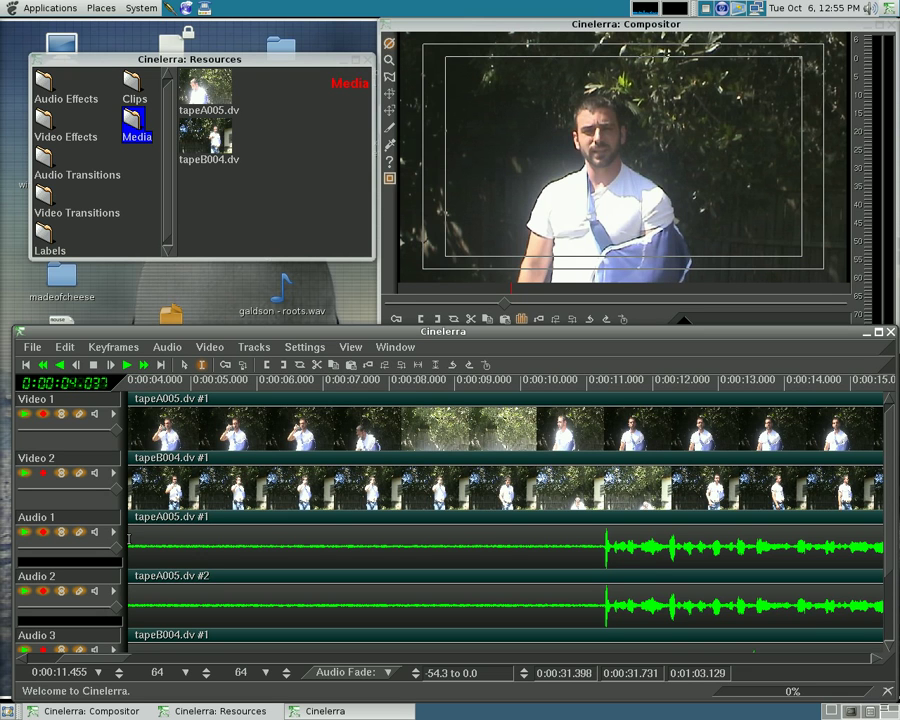
In cut-and-paste mode, remove tapeA005's footage before its 11.2 s sync point.
{"action": "left_click", "coordinate": [186, 367]}
{"action": "left_click", "coordinate": [202, 365]}
{"action": "left_click_drag", "start_coordinate": [114, 657], "coordinate": [59, 657]}
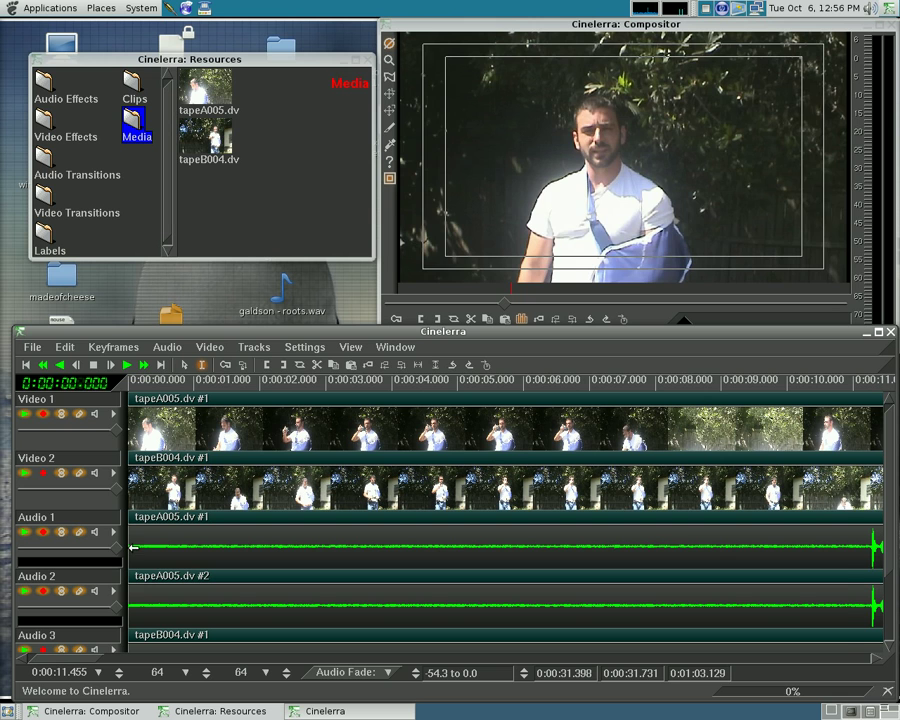
{"action": "left_click", "coordinate": [867, 550]}
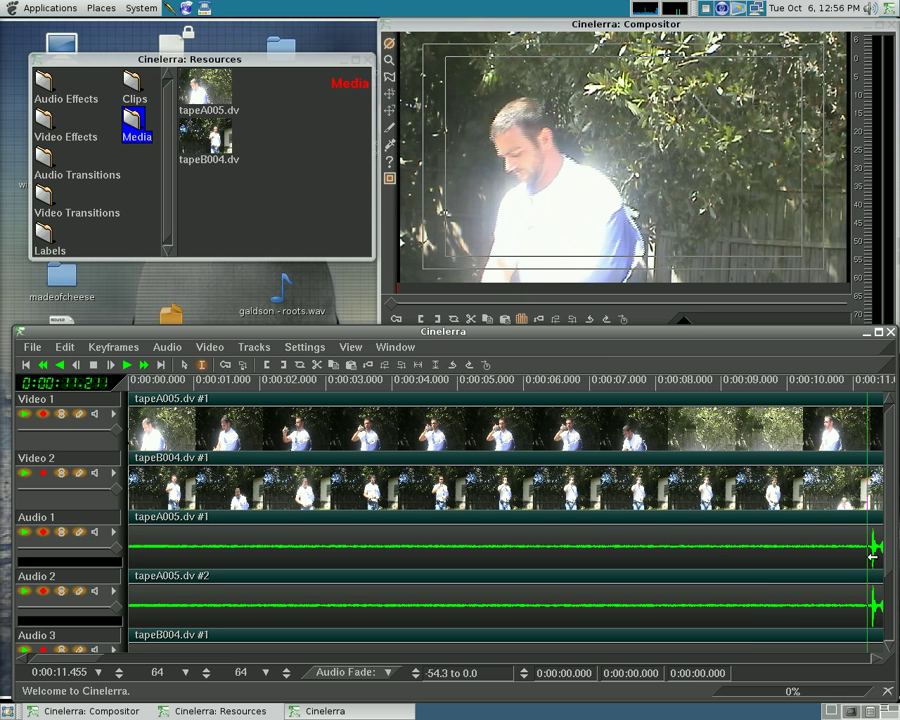
{"action": "key", "text": "z"}
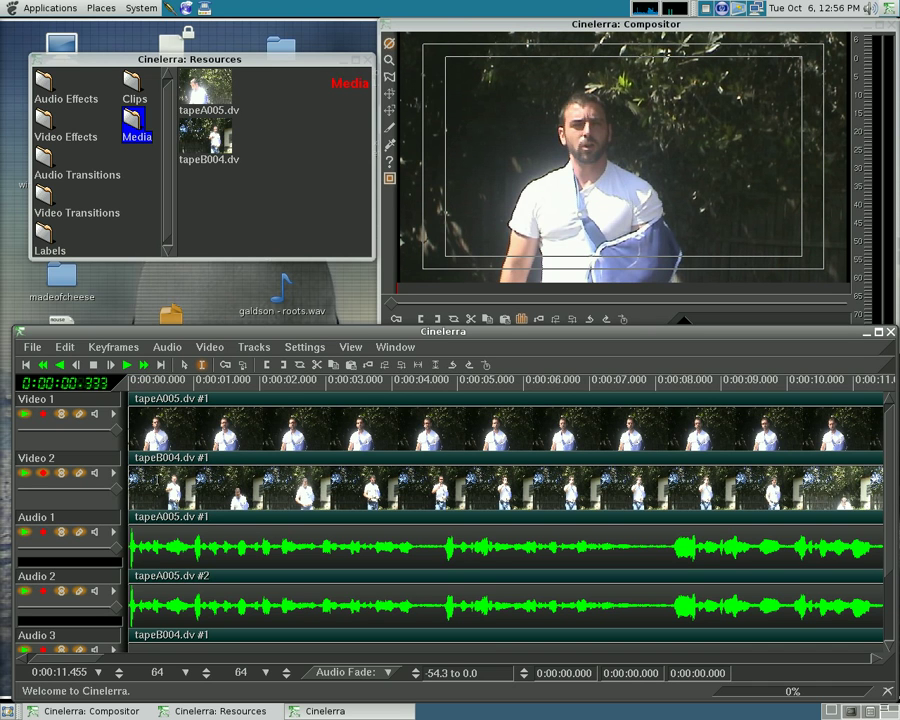
Cut tapeB004's audio before its 13.4 s sync point and nudge its start to match Audio 1.
{"action": "scroll", "coordinate": [207, 484], "scroll_direction": "down", "scroll_amount": 3}
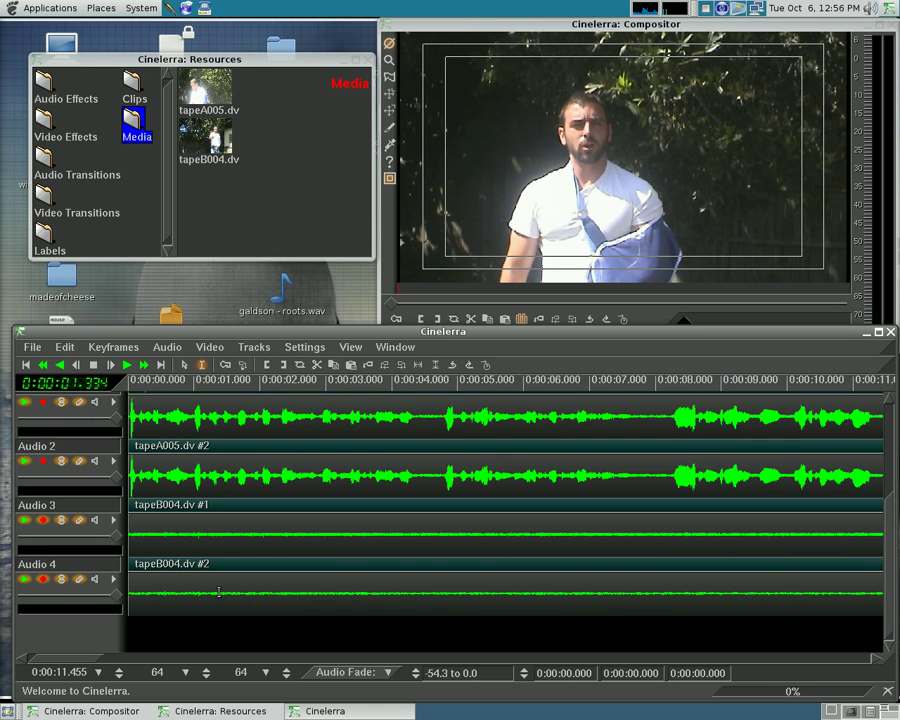
{"action": "key", "text": "Down"}
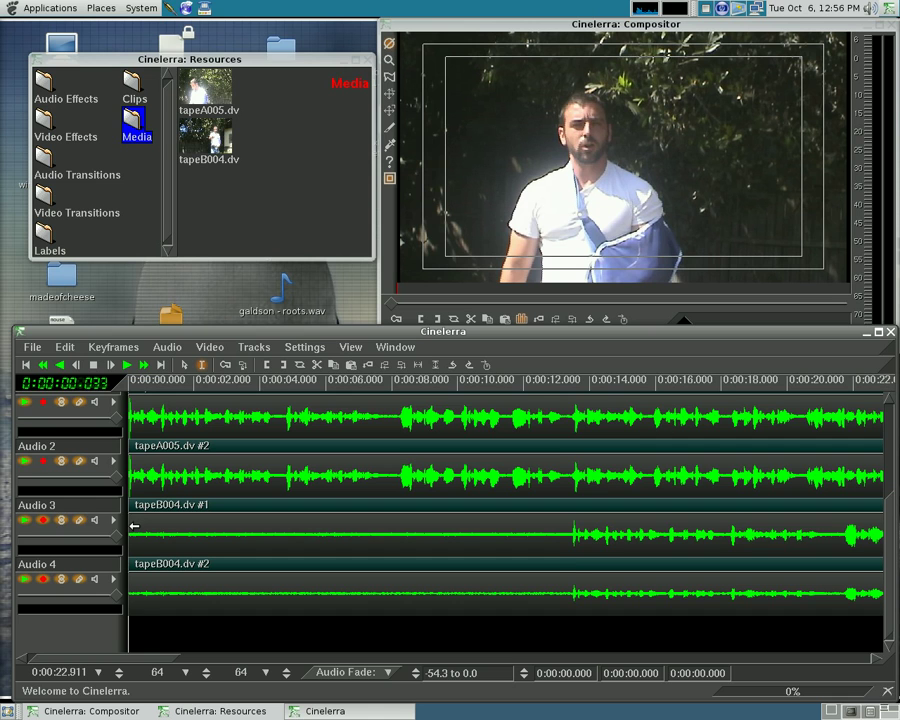
{"action": "left_click", "coordinate": [572, 576]}
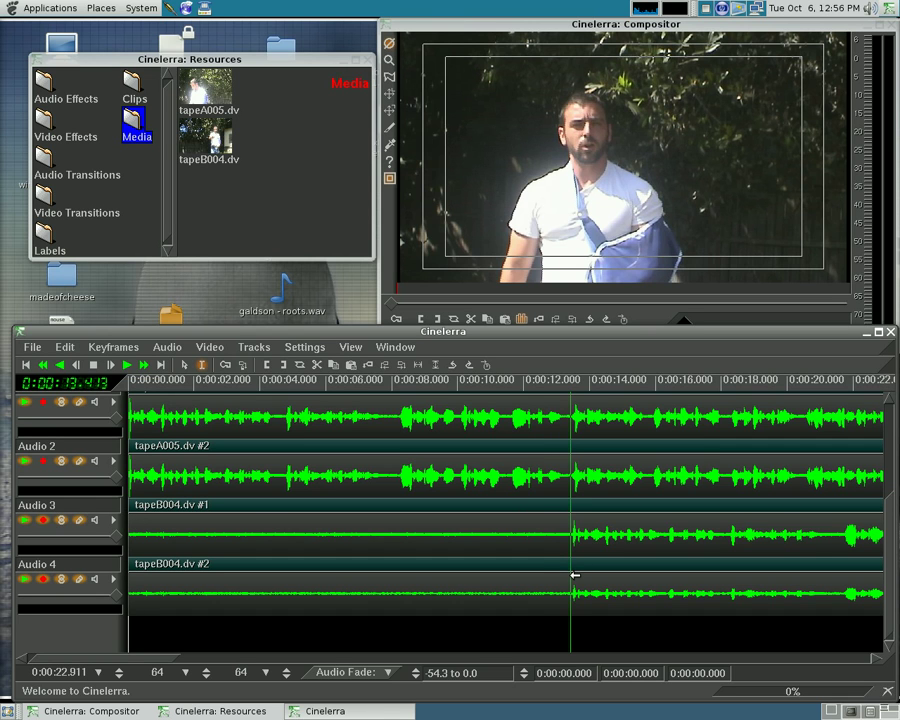
{"action": "left_click", "coordinate": [574, 576]}
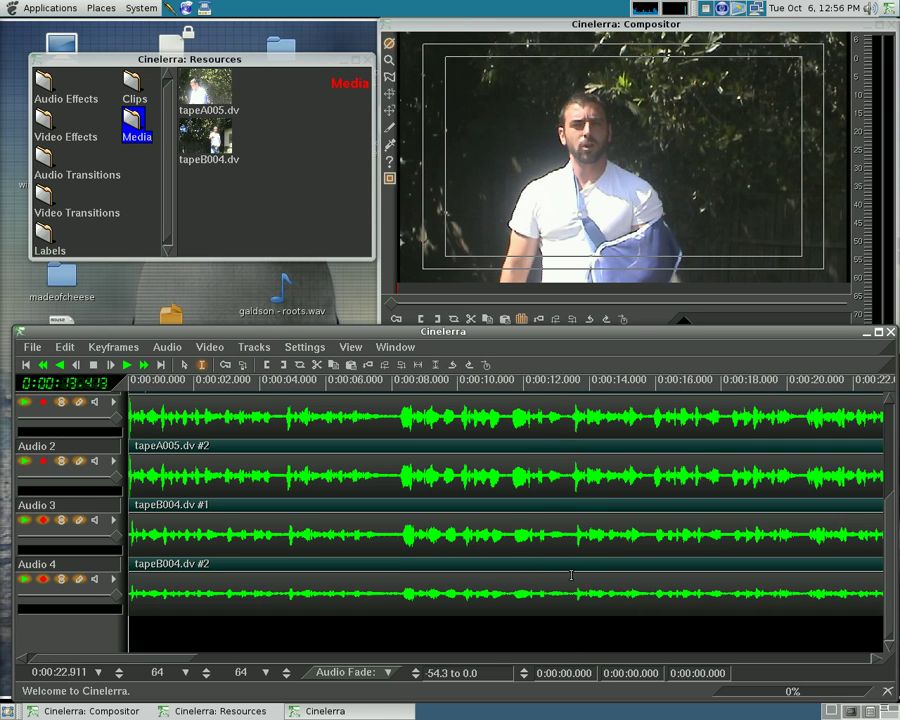
{"action": "key", "text": "Up"}
{"action": "key", "text": "Up"}
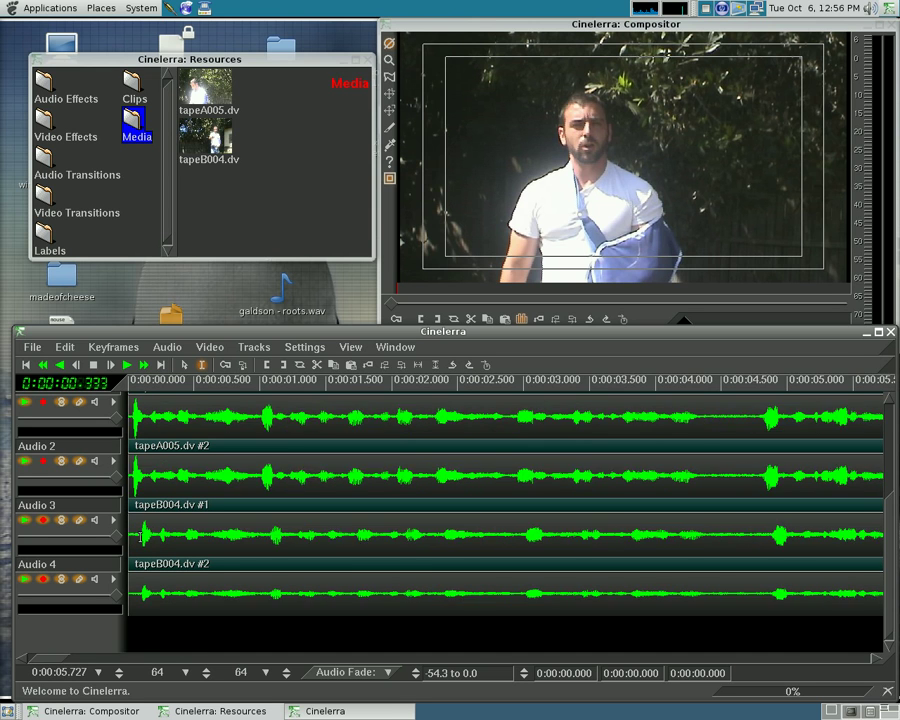
{"action": "key", "text": "Up"}
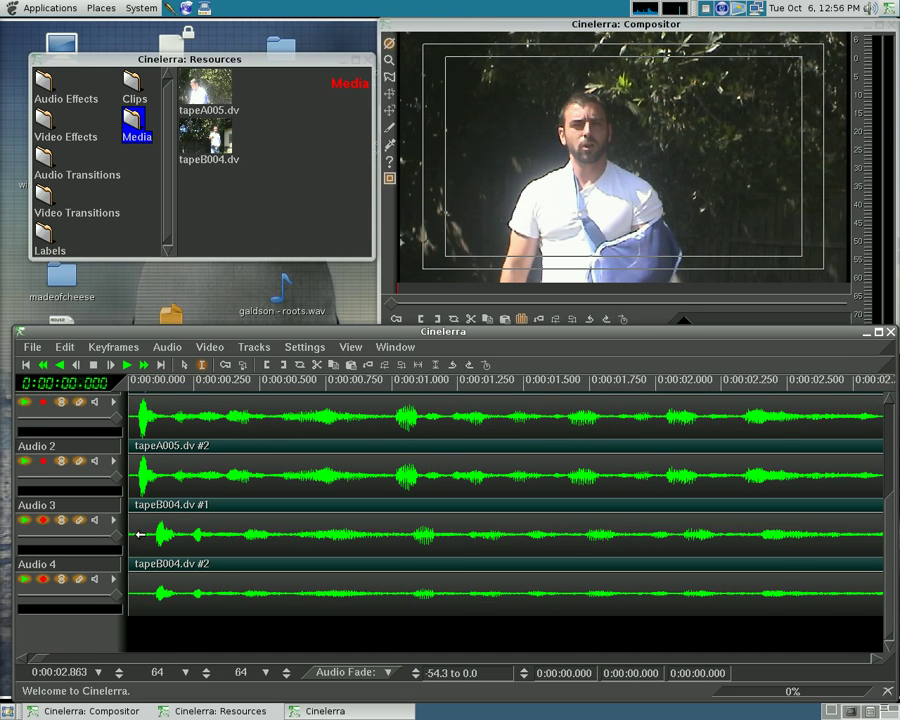
{"action": "left_click_drag", "start_coordinate": [140, 535], "coordinate": [150, 536]}
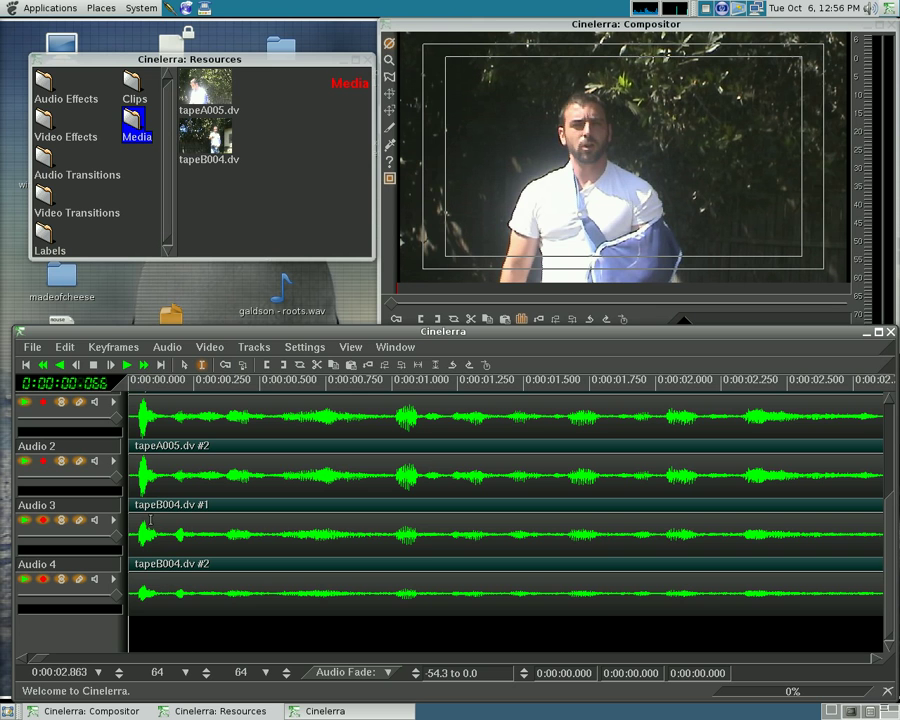
Play from the start of the timeline to check the audio sync, then stop.
{"action": "left_click", "coordinate": [108, 365]}
{"action": "left_click", "coordinate": [108, 365]}
{"action": "left_click", "coordinate": [108, 365]}
{"action": "left_click", "coordinate": [108, 365]}
{"action": "left_click", "coordinate": [123, 386]}
{"action": "left_click", "coordinate": [126, 365]}
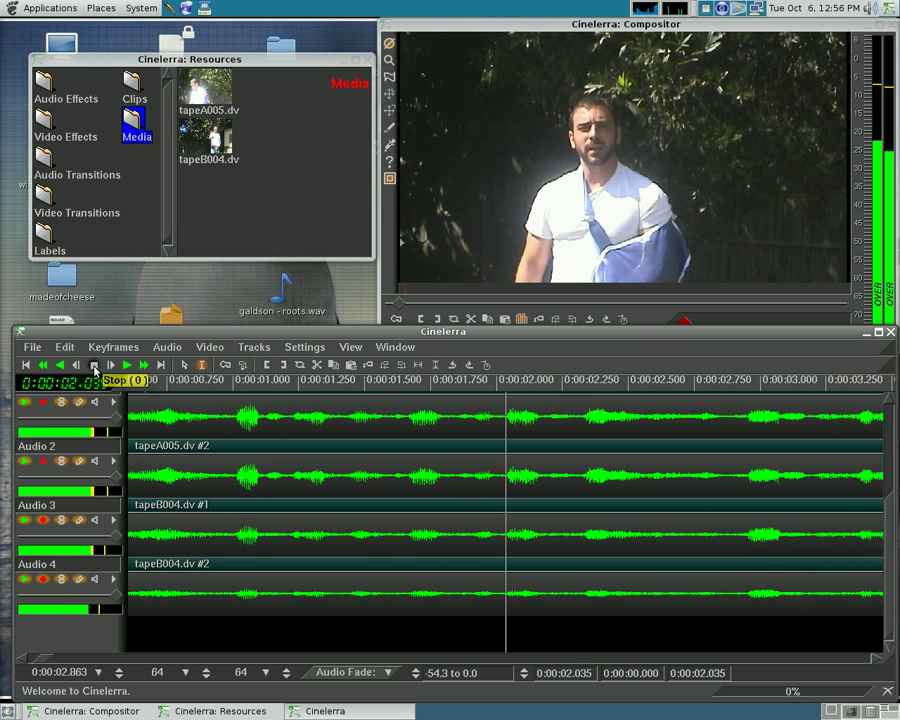
{"action": "left_click", "coordinate": [94, 366]}
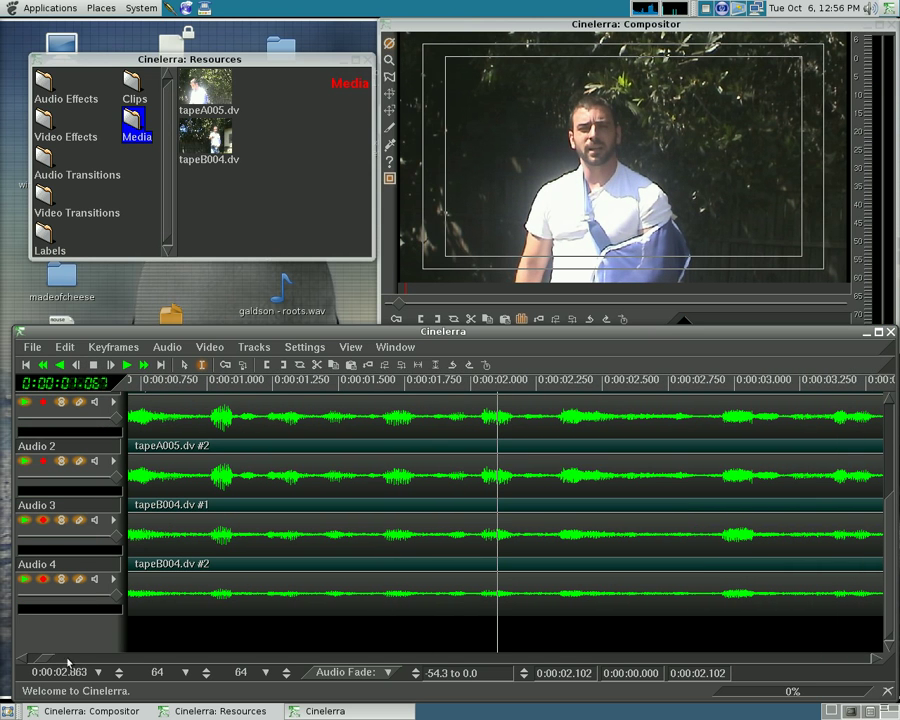
Delete the Audio 3 and Audio 4 tapeB004 audio tracks.
{"action": "scroll", "coordinate": [42, 660], "scroll_direction": "left", "scroll_amount": 2}
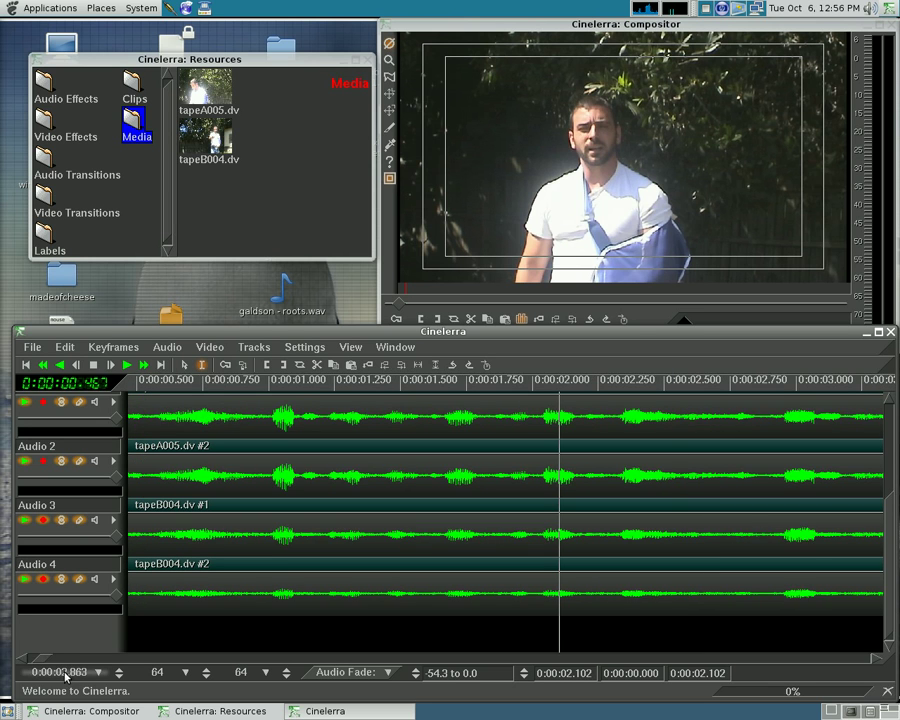
{"action": "left_click_drag", "start_coordinate": [47, 663], "coordinate": [28, 663]}
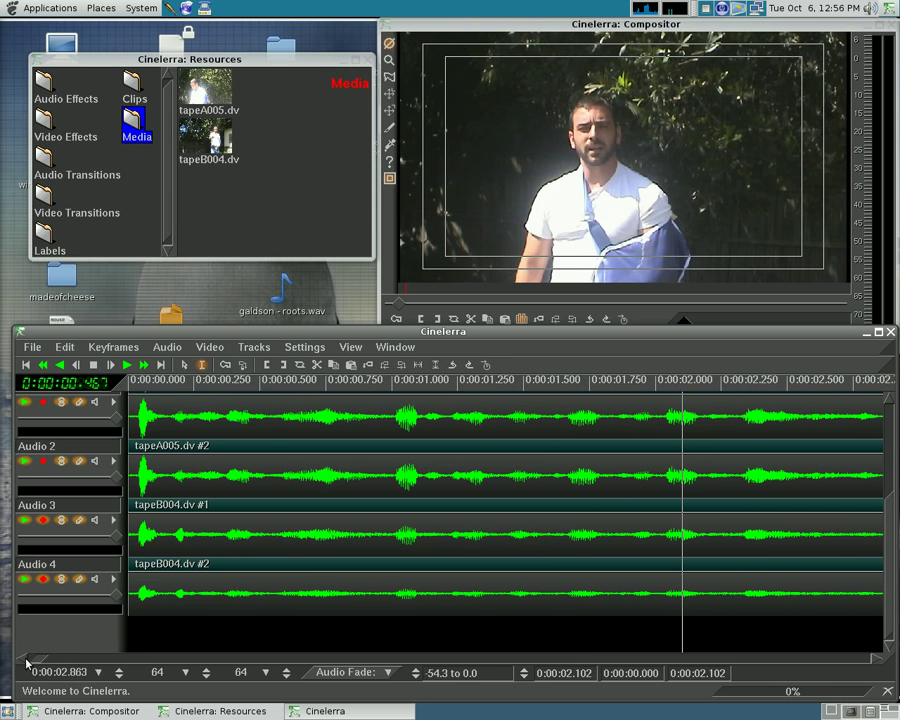
{"action": "right_click", "coordinate": [204, 537]}
{"action": "left_click", "coordinate": [230, 579]}
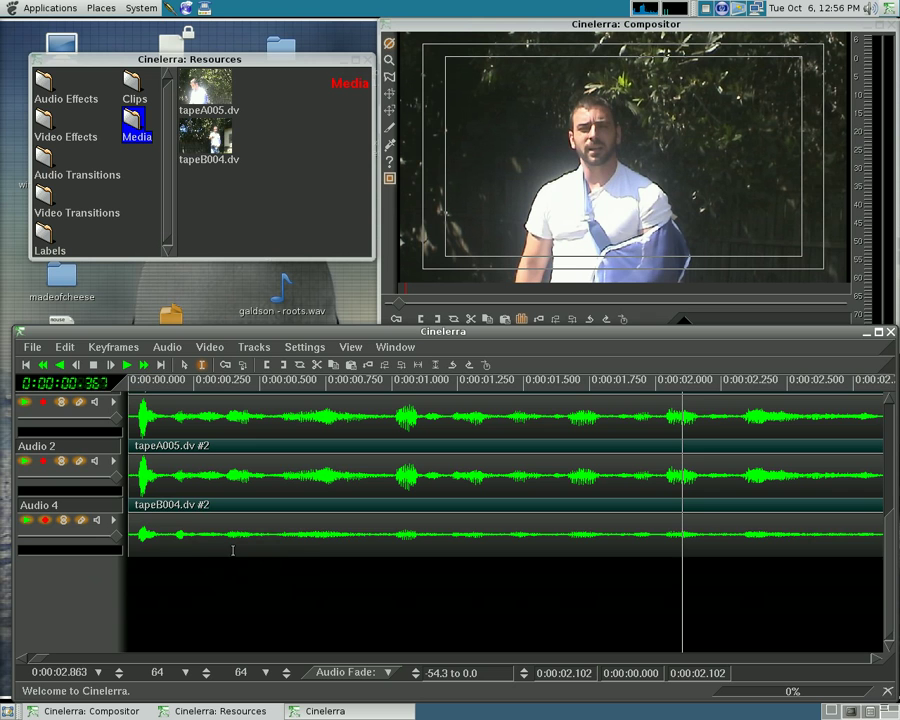
{"action": "right_click", "coordinate": [232, 550]}
{"action": "left_click", "coordinate": [258, 596]}
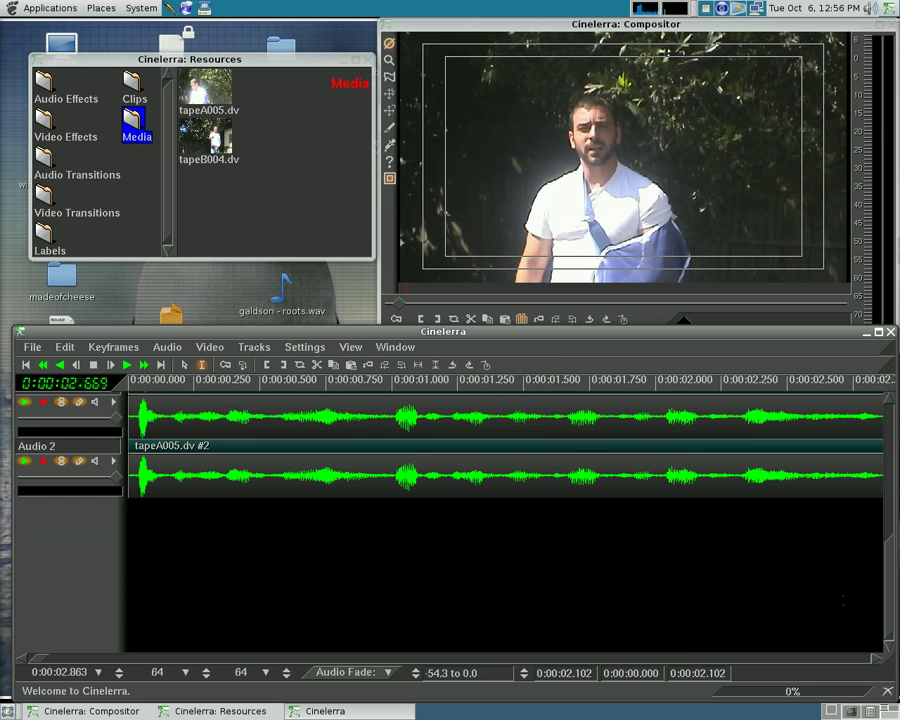
{"action": "scroll", "coordinate": [848, 453], "scroll_direction": "up", "scroll_amount": 3}
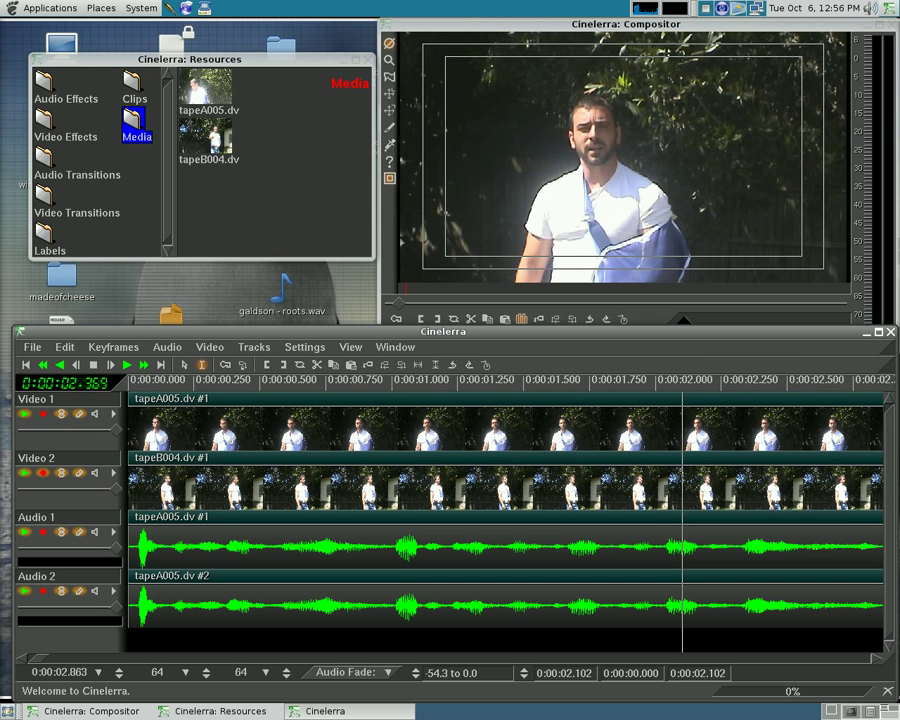
Play the edit from the beginning to review it, stop, and zoom the timeline out.
{"action": "left_click", "coordinate": [27, 366]}
{"action": "left_click", "coordinate": [127, 366]}
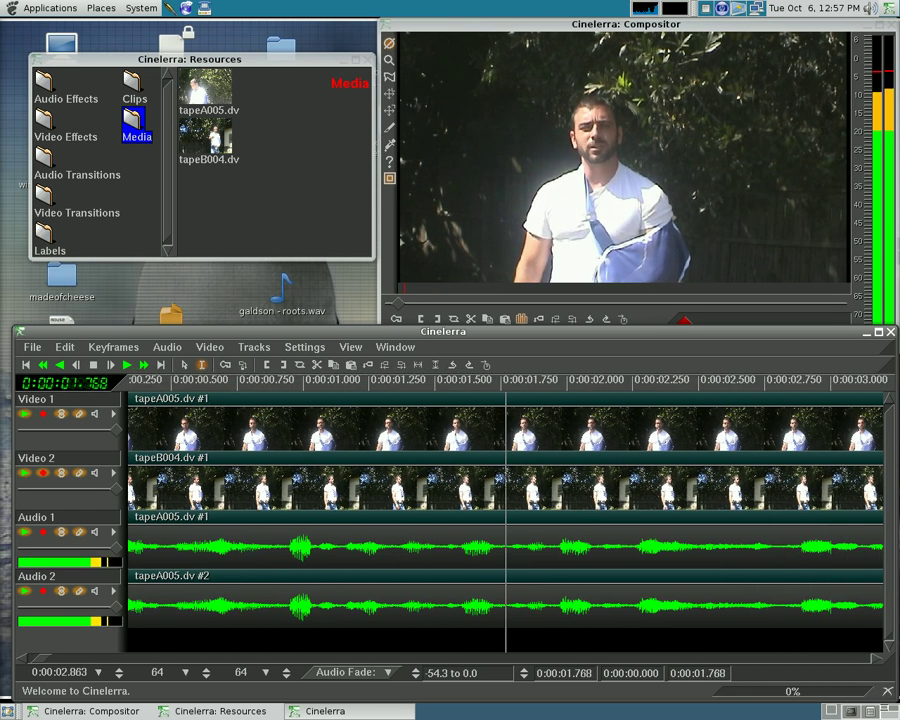
{"action": "left_click", "coordinate": [93, 366]}
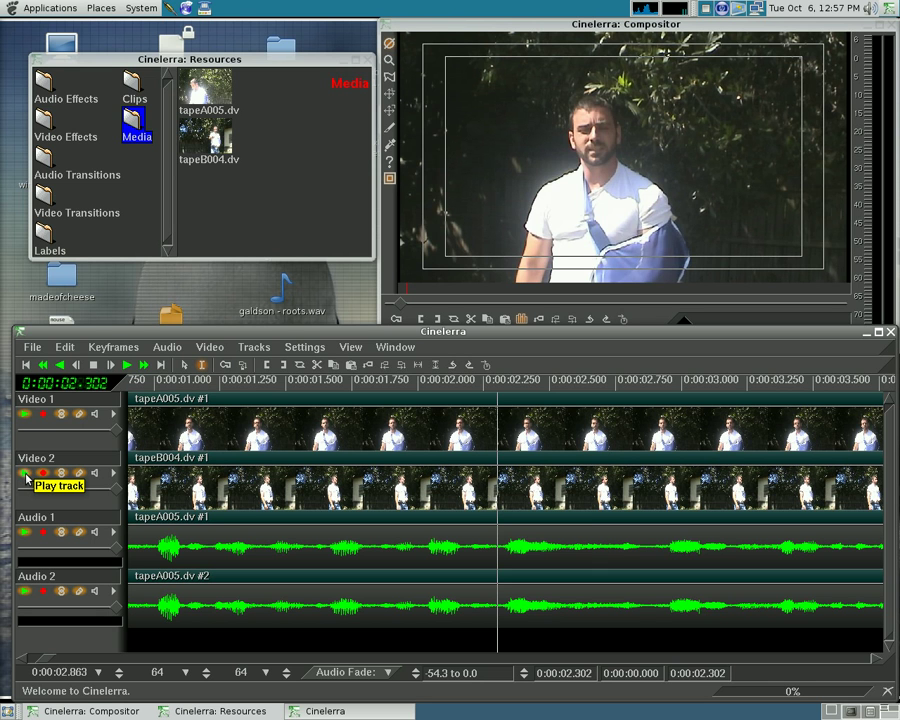
{"action": "left_click", "coordinate": [127, 366]}
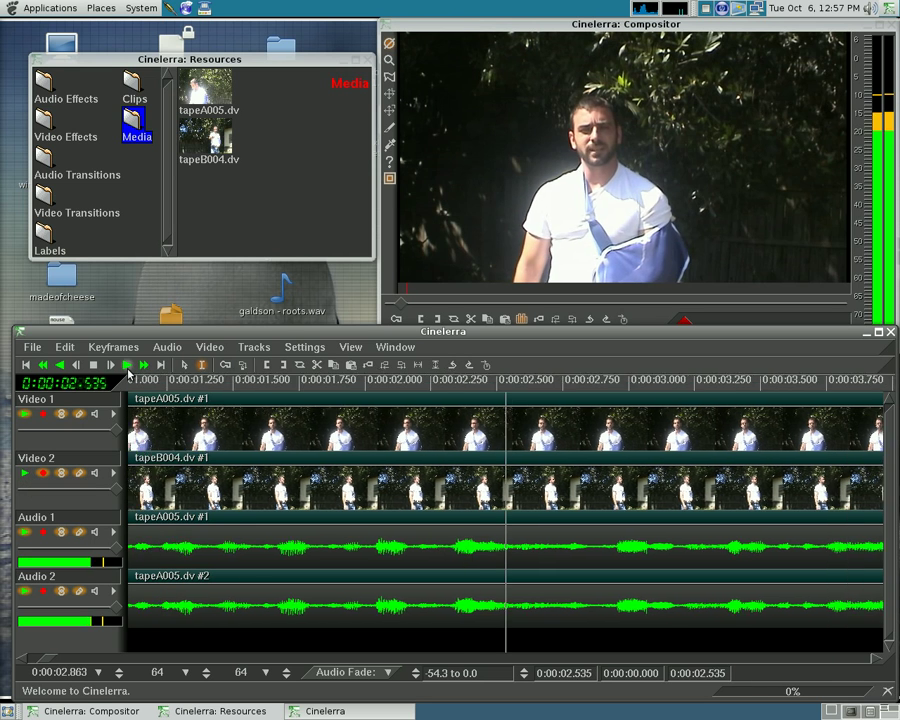
{"action": "left_click", "coordinate": [127, 366]}
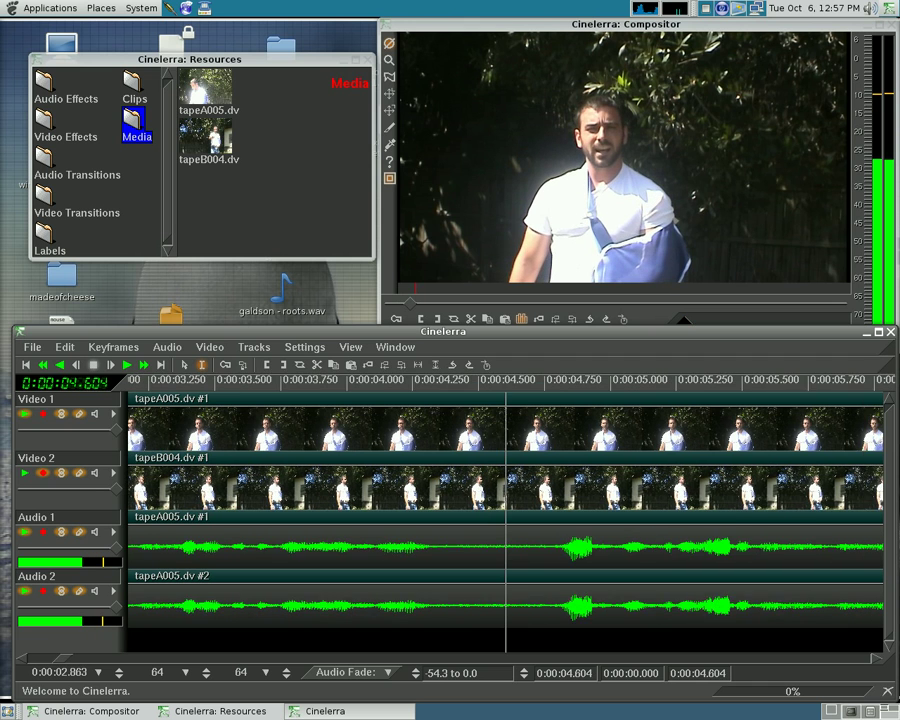
{"action": "key", "text": "Down"}
{"action": "key", "text": "Down"}
{"action": "key", "text": "Down"}
{"action": "key", "text": "Down"}
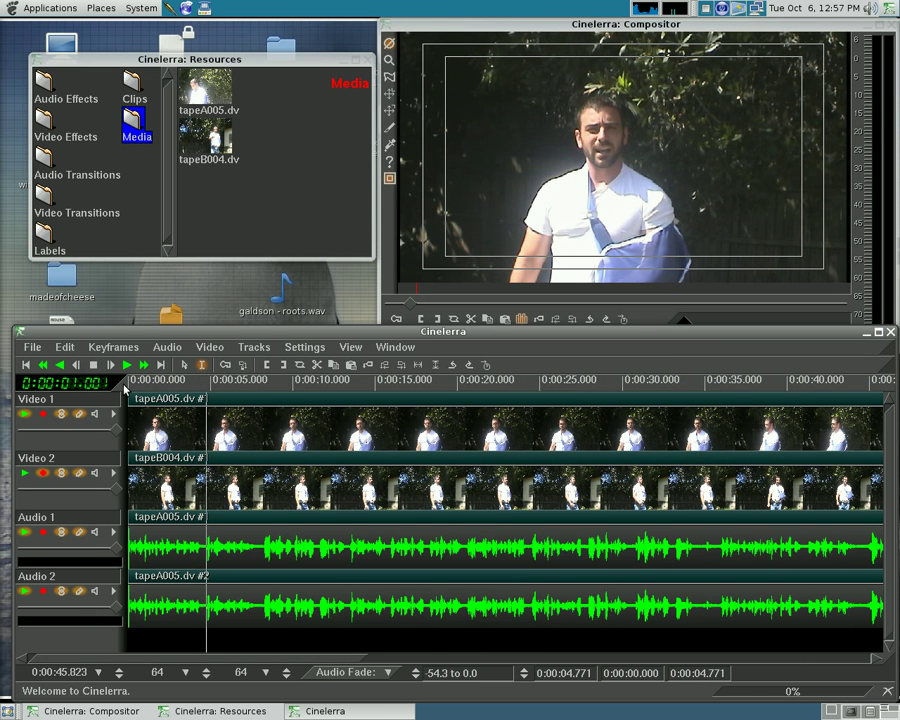
Label the first two camera switch points near 0:34 and 1:06.
{"action": "left_click", "coordinate": [171, 440]}
{"action": "left_click_drag", "start_coordinate": [171, 378], "coordinate": [696, 380]}
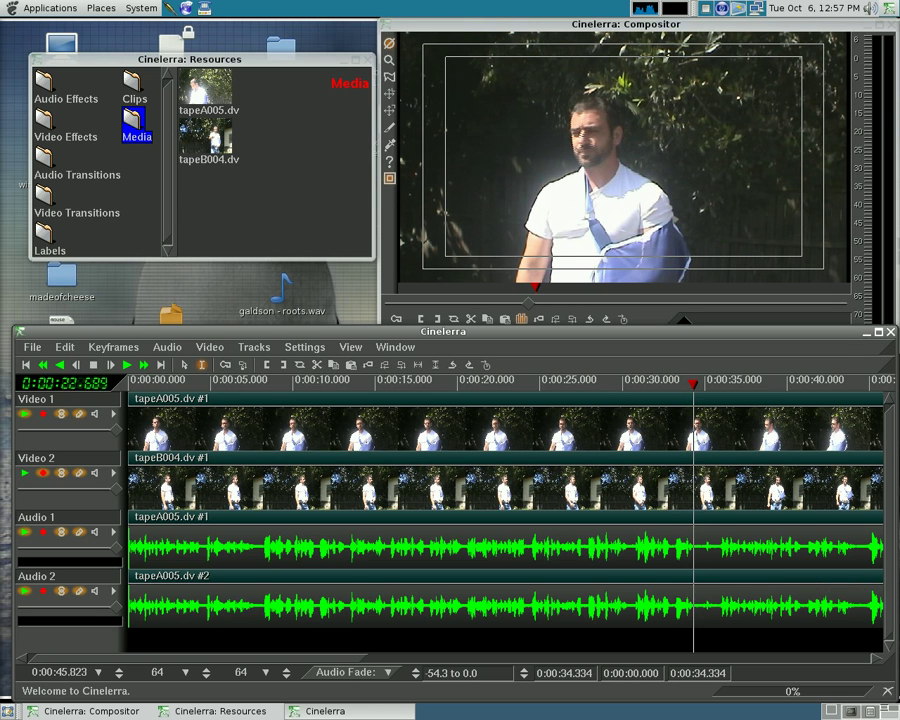
{"action": "left_click_drag", "start_coordinate": [315, 658], "coordinate": [500, 658]}
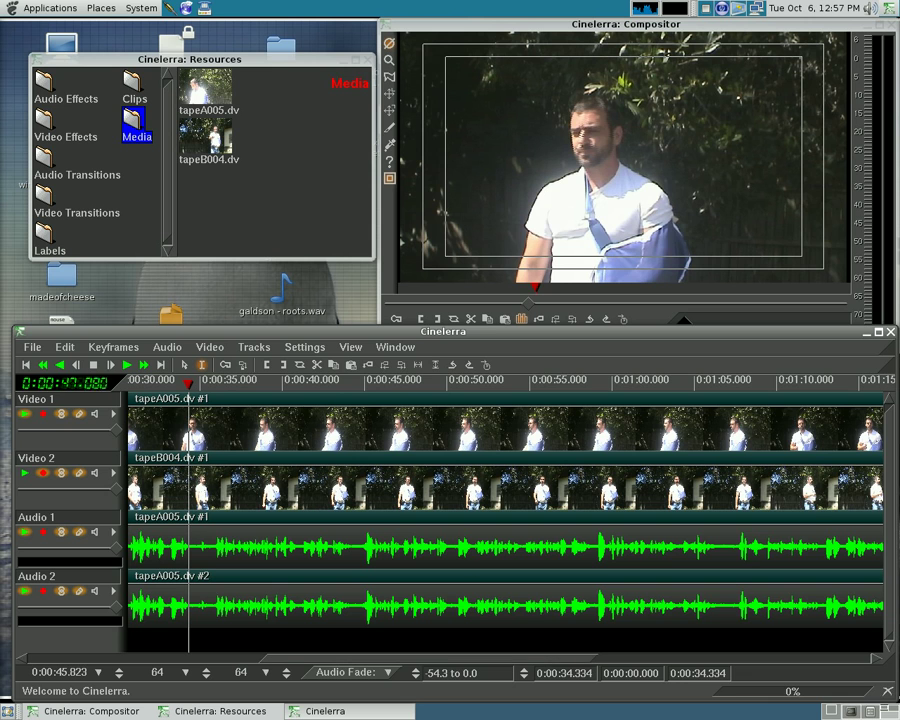
{"action": "mouse_move", "coordinate": [226, 380]}
{"action": "left_mouse_down"}
{"action": "mouse_move", "coordinate": [757, 390]}
{"action": "mouse_move", "coordinate": [718, 390]}
{"action": "left_mouse_up"}
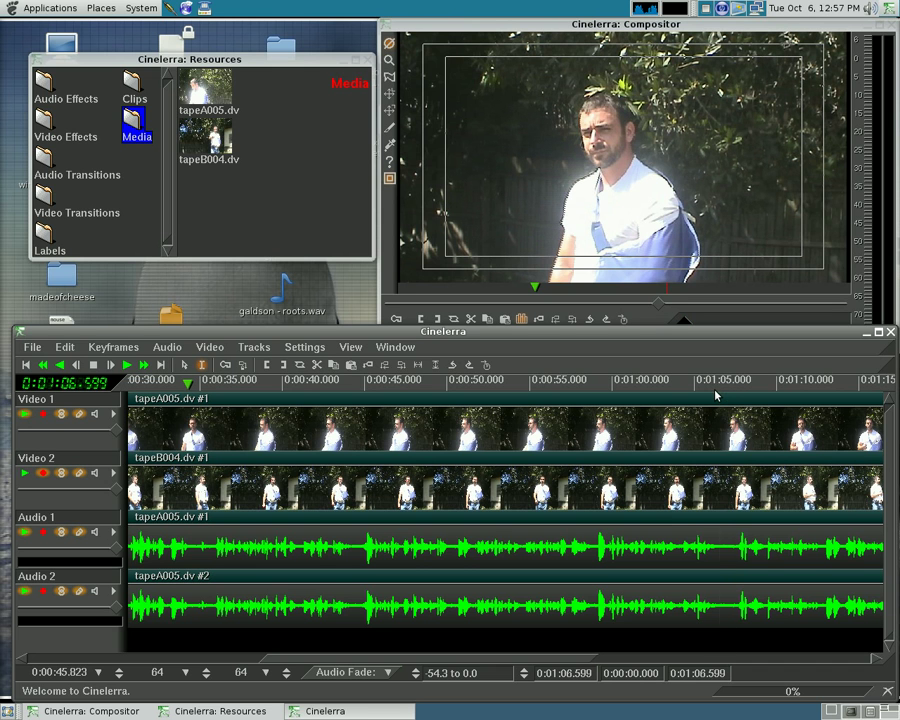
{"action": "key", "text": "bracketright"}
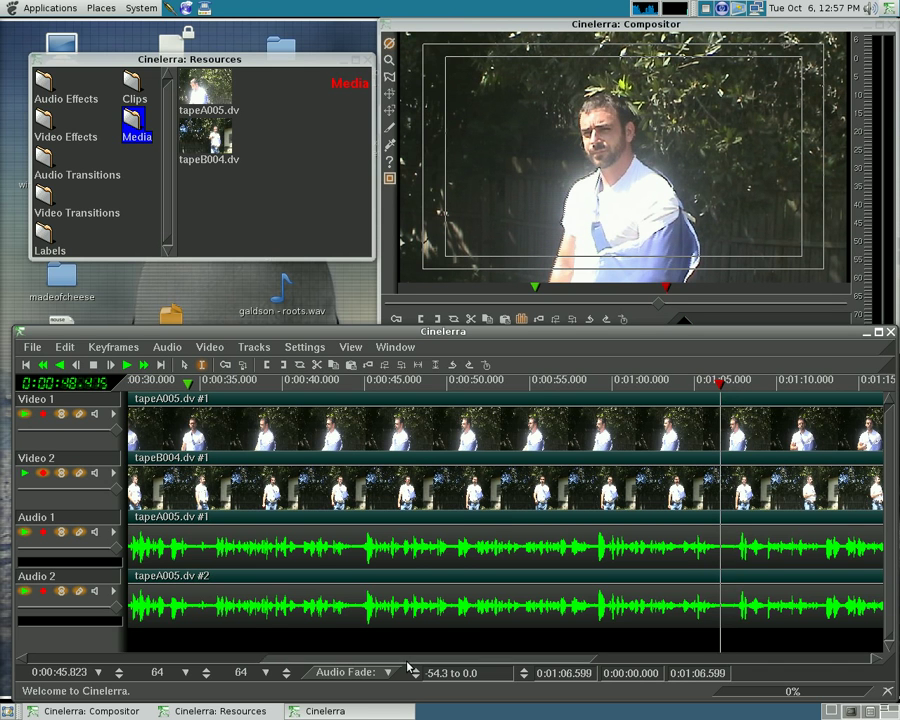
Label the third switch point at about 1:23 and zoom out to show the whole edit.
{"action": "scroll", "coordinate": [421, 470], "scroll_direction": "right", "scroll_amount": 4}
{"action": "scroll", "coordinate": [421, 470], "scroll_direction": "right", "scroll_amount": 3}
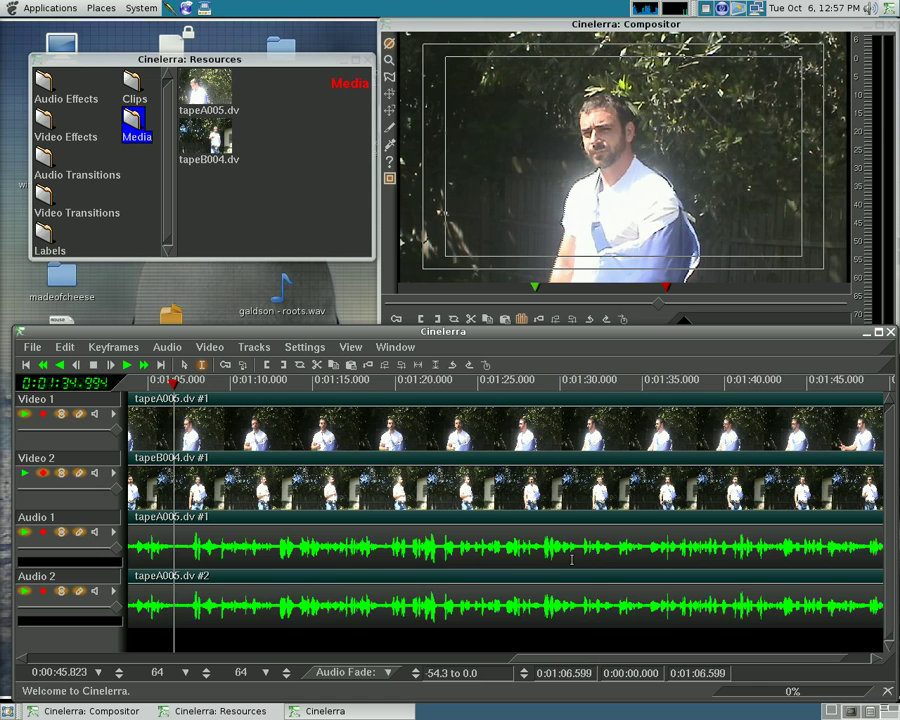
{"action": "left_click_drag", "start_coordinate": [508, 384], "coordinate": [453, 400]}
{"action": "key", "text": "l"}
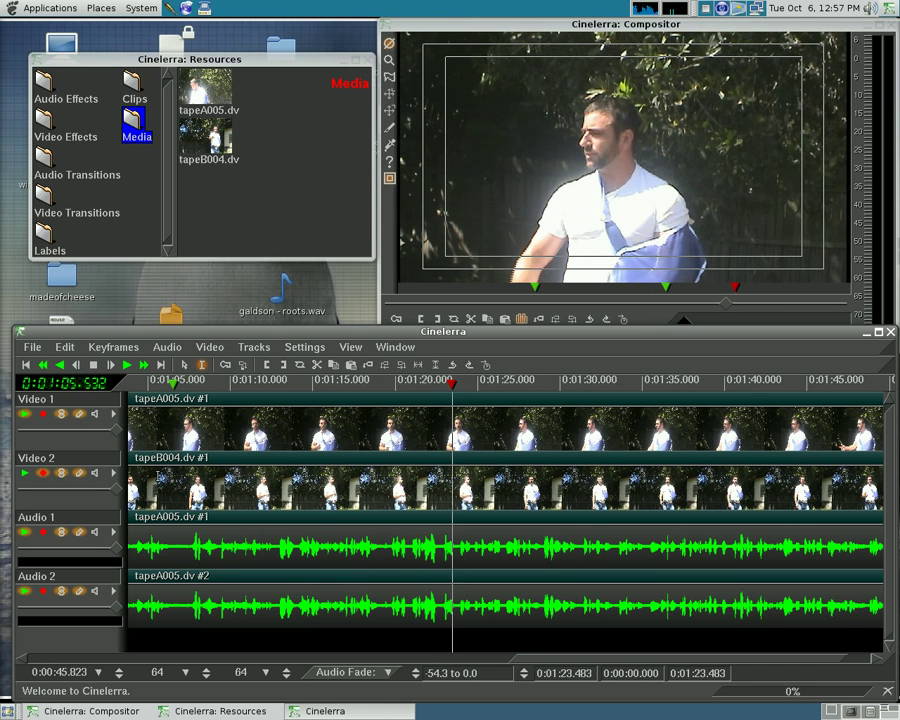
{"action": "key", "text": "Down"}
{"action": "key", "text": "Down"}
{"action": "key", "text": "Down"}
{"action": "key", "text": "Down"}
{"action": "key", "text": "Up"}
{"action": "key", "text": "Up"}
{"action": "key", "text": "Up"}
{"action": "key", "text": "Up"}
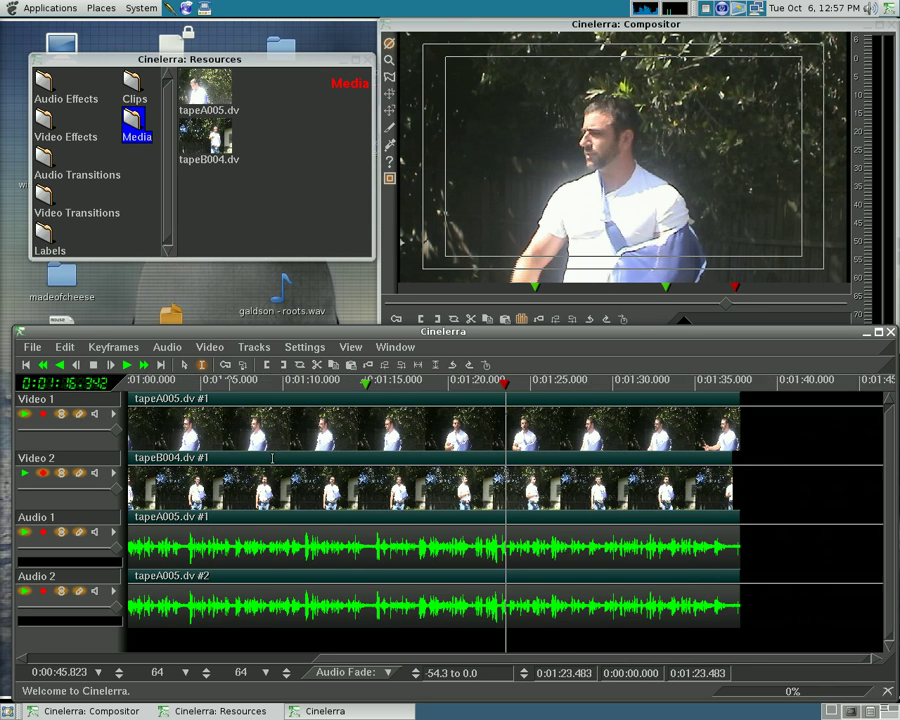
{"action": "key", "text": "Up"}
{"action": "key", "text": "Up"}
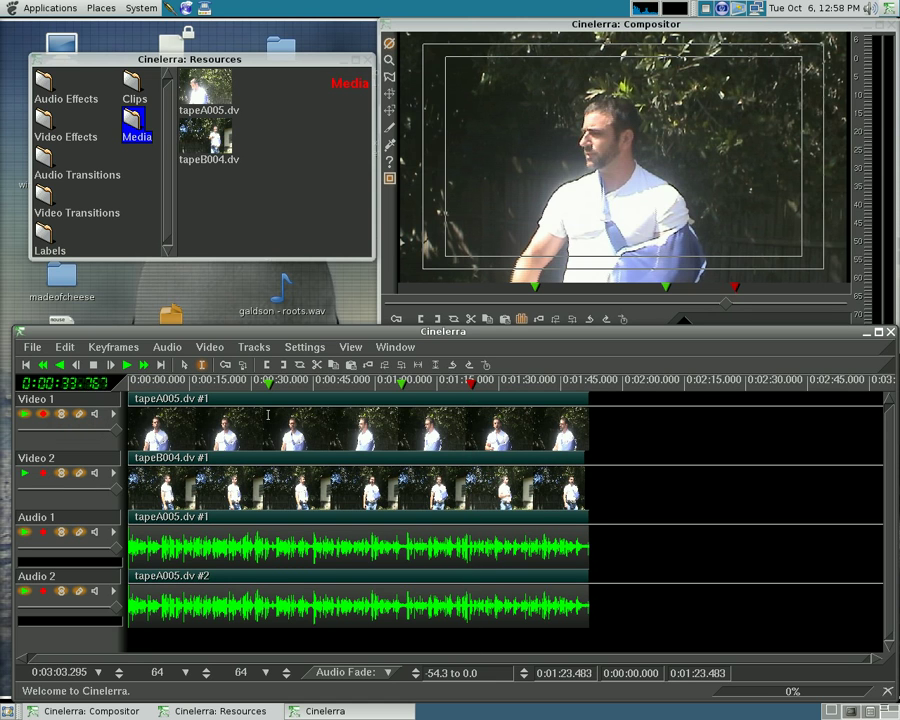
Mute Video 1 between the 0:34 and 1:06 labels and from 1:23 to the end.
{"action": "left_click_drag", "start_coordinate": [269, 414], "coordinate": [401, 414]}
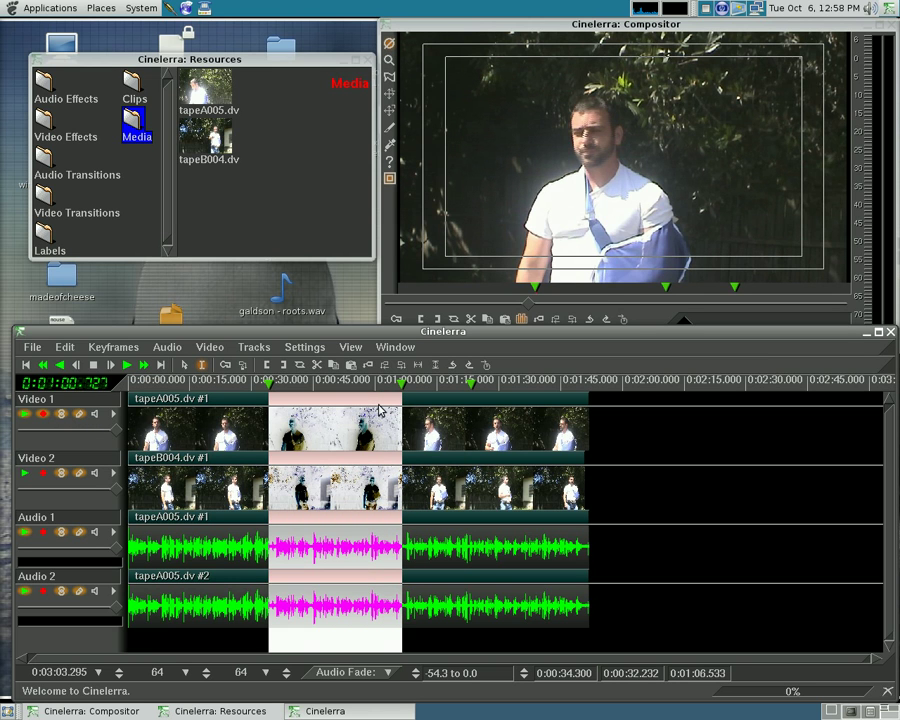
{"action": "key", "text": "x"}
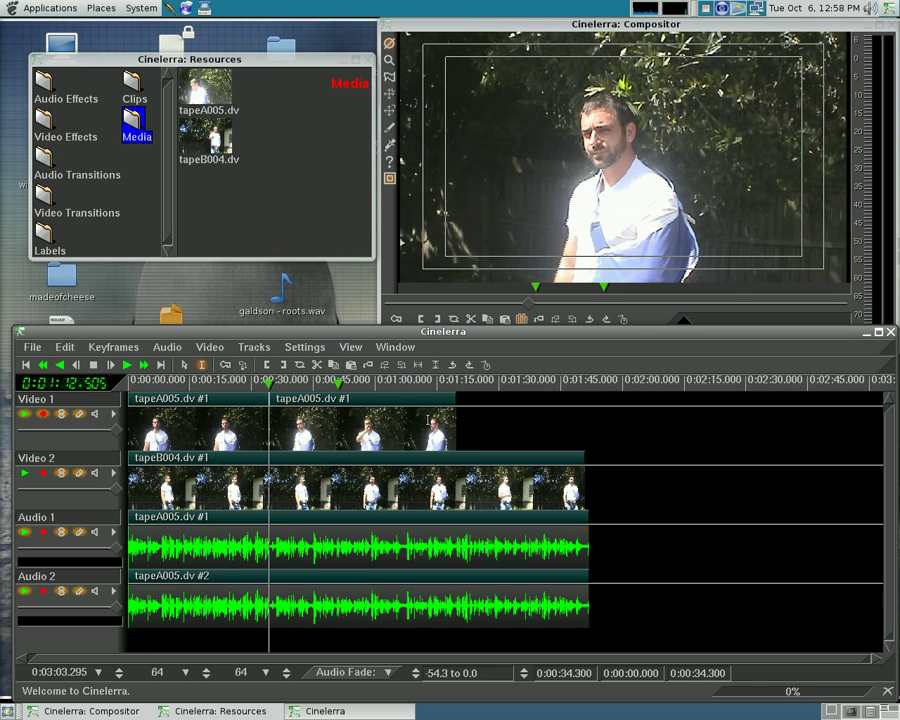
{"action": "key", "text": "v"}
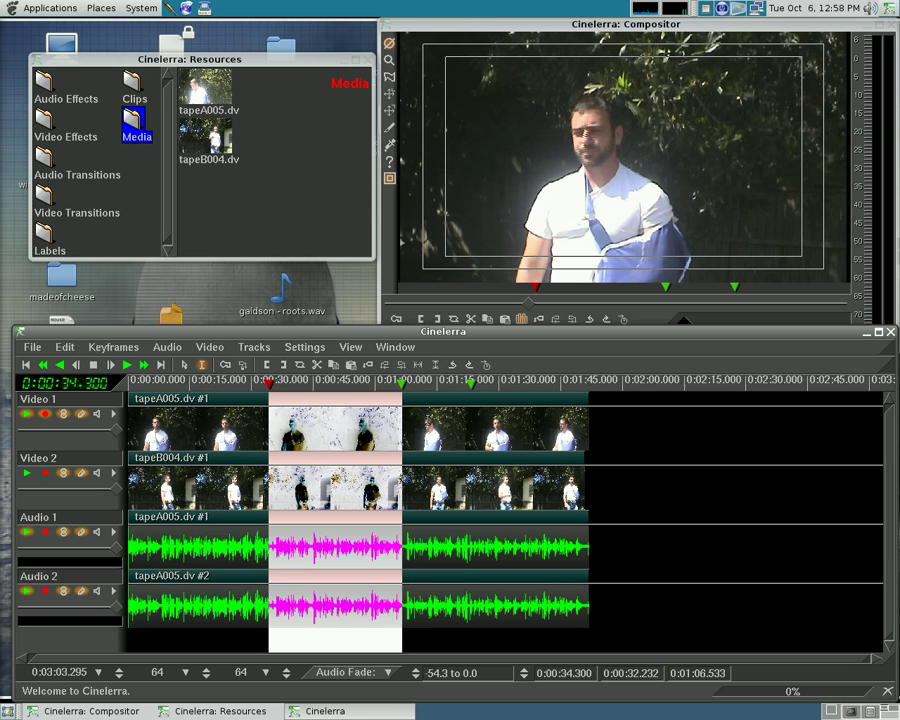
{"action": "key", "text": "m"}
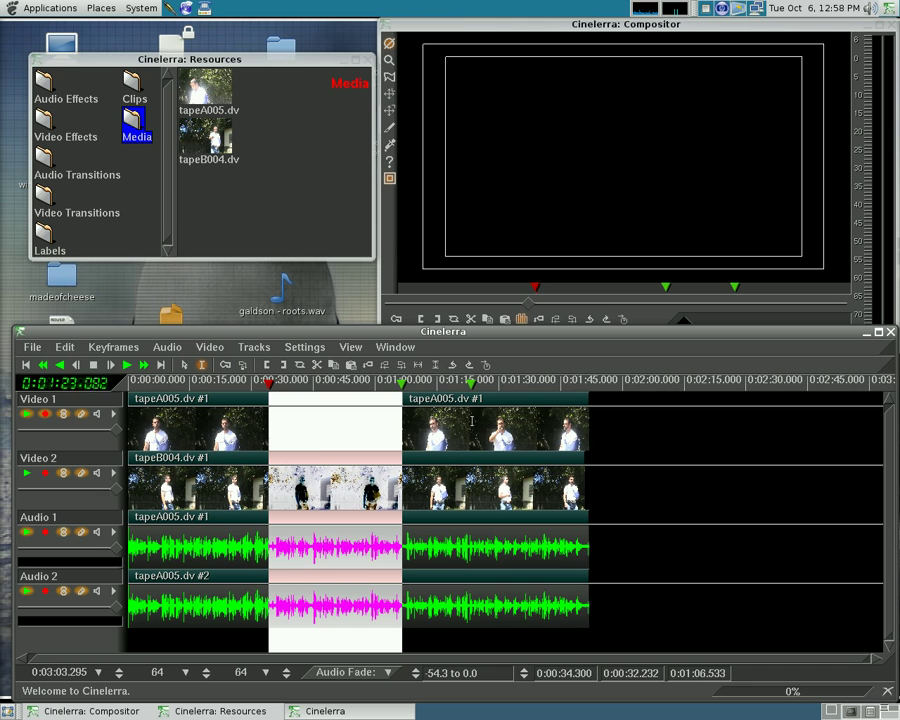
{"action": "left_click_drag", "start_coordinate": [597, 421], "coordinate": [473, 421]}
{"action": "key", "text": "m"}
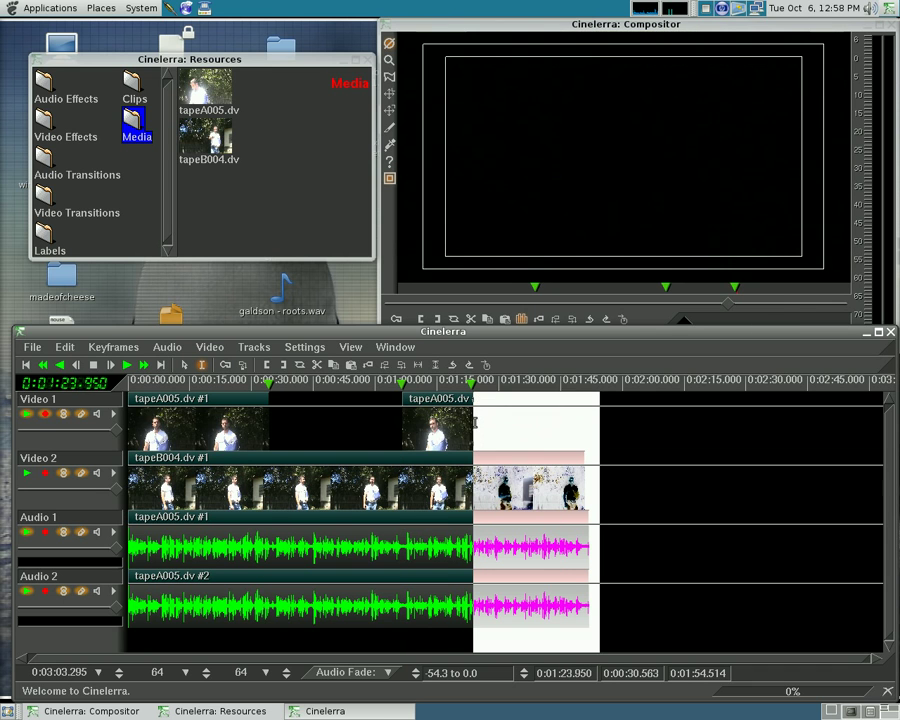
Play back the 0:34 switch to check camera B shows through.
{"action": "left_click", "coordinate": [165, 420]}
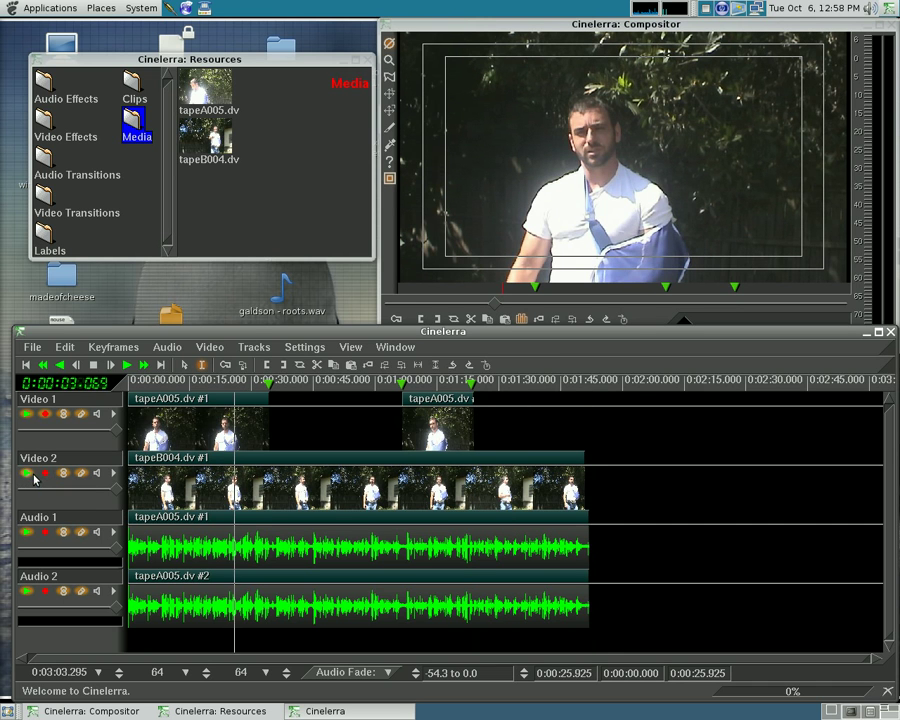
{"action": "left_click", "coordinate": [234, 382]}
{"action": "left_click", "coordinate": [258, 384]}
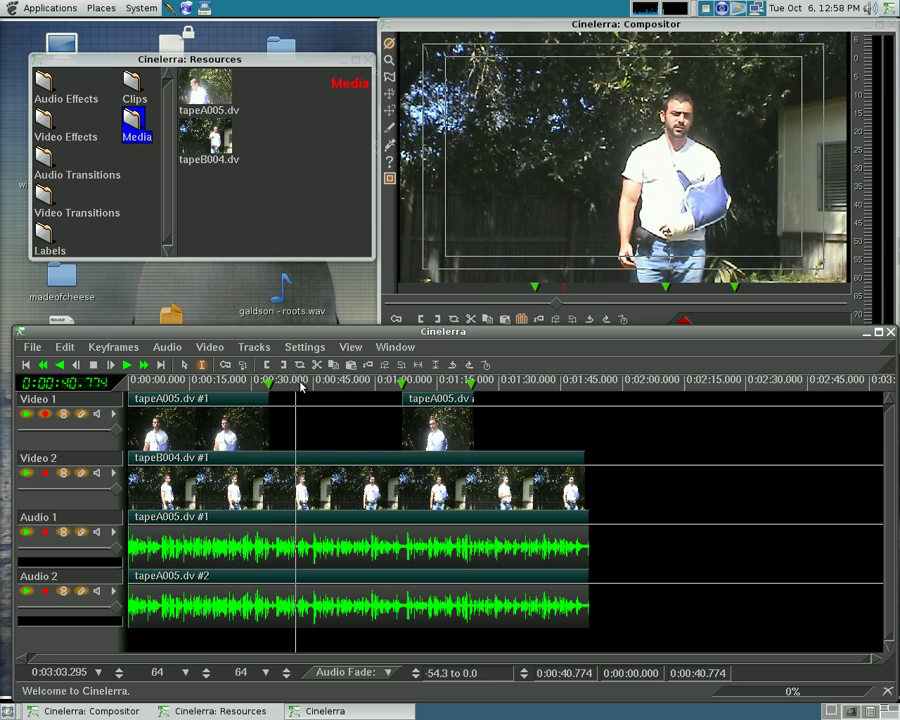
{"action": "left_click_drag", "start_coordinate": [300, 385], "coordinate": [263, 390]}
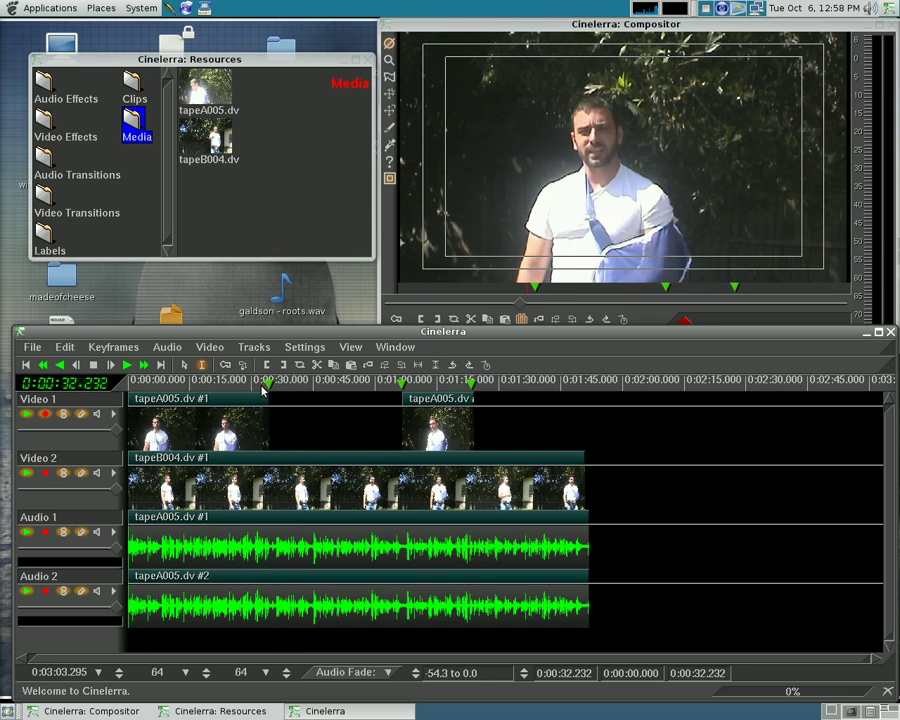
{"action": "left_click", "coordinate": [127, 366]}
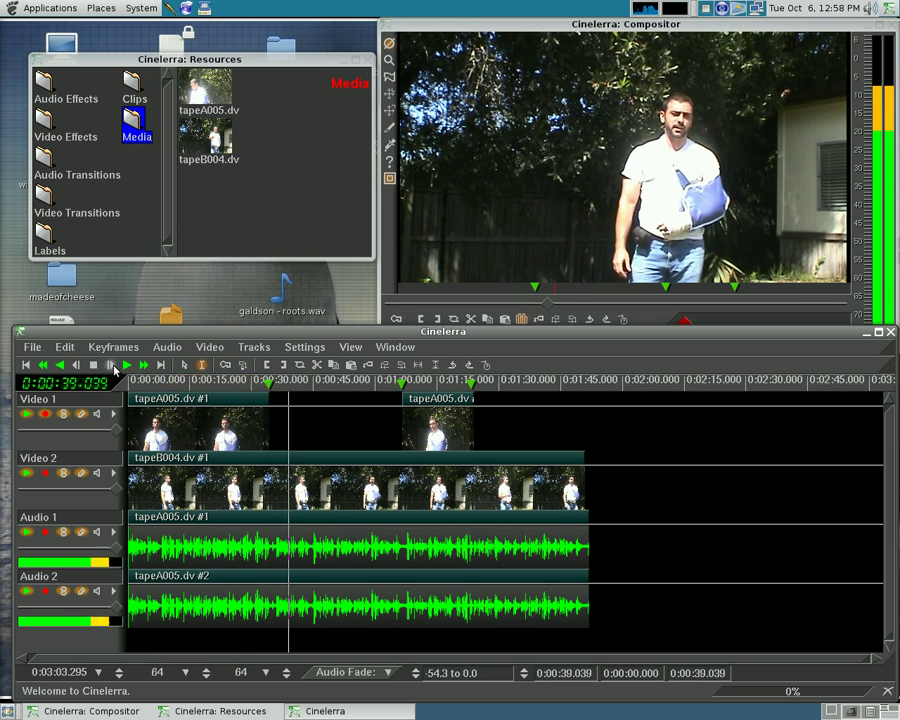
{"action": "left_click", "coordinate": [112, 366]}
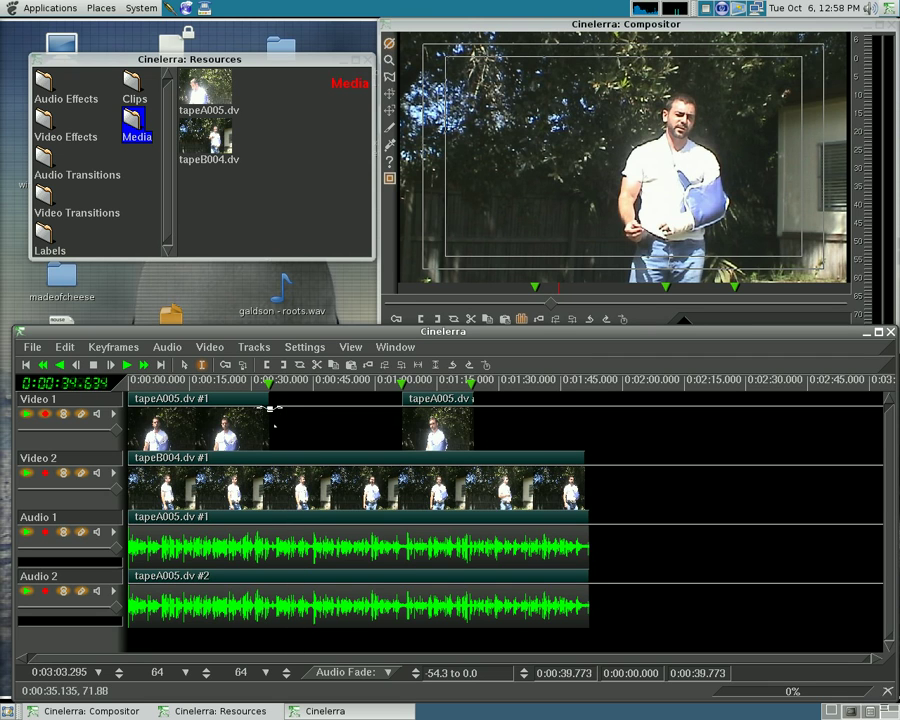
Fade Video 1 down at the first switch and add a fade-down keyframe near the end.
{"action": "mouse_move", "coordinate": [268, 409]}
{"action": "left_mouse_down"}
{"action": "mouse_move", "coordinate": [268, 460]}
{"action": "mouse_move", "coordinate": [268, 452]}
{"action": "left_mouse_up"}
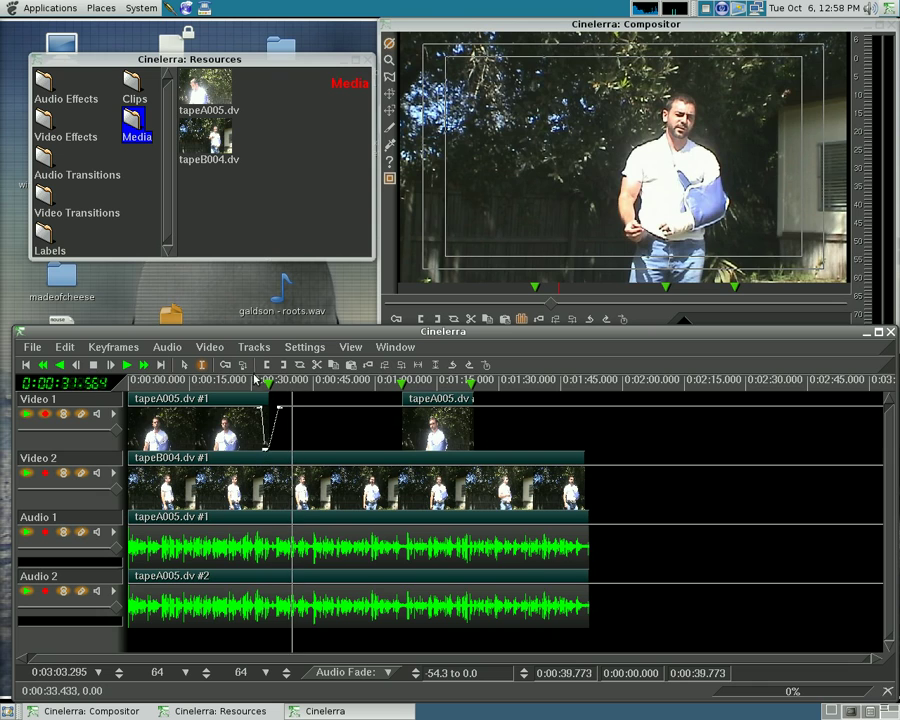
{"action": "left_click_drag", "start_coordinate": [262, 390], "coordinate": [346, 386]}
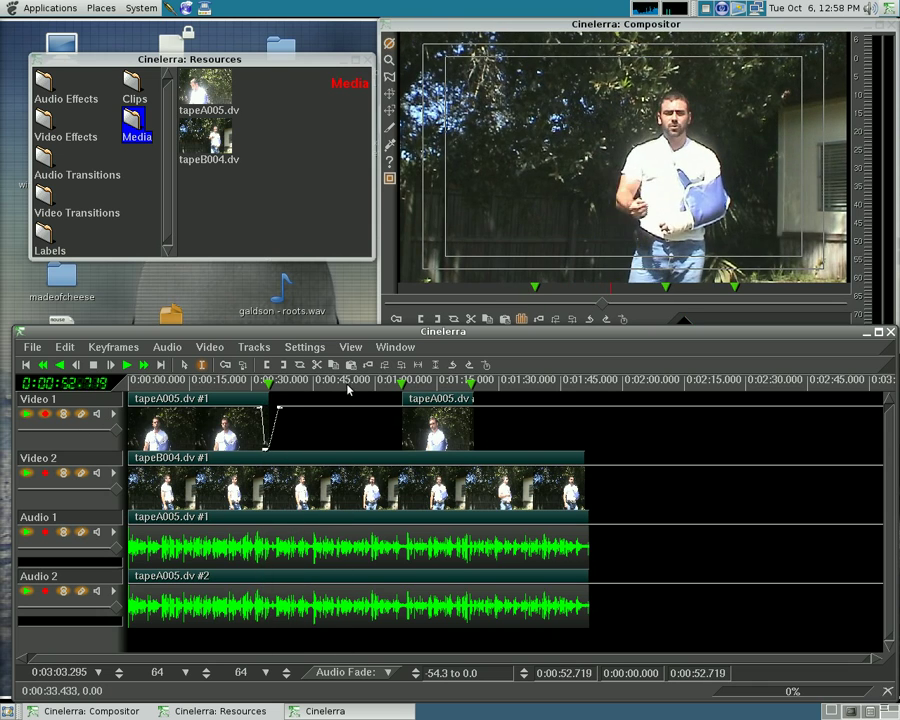
{"action": "left_click", "coordinate": [566, 467]}
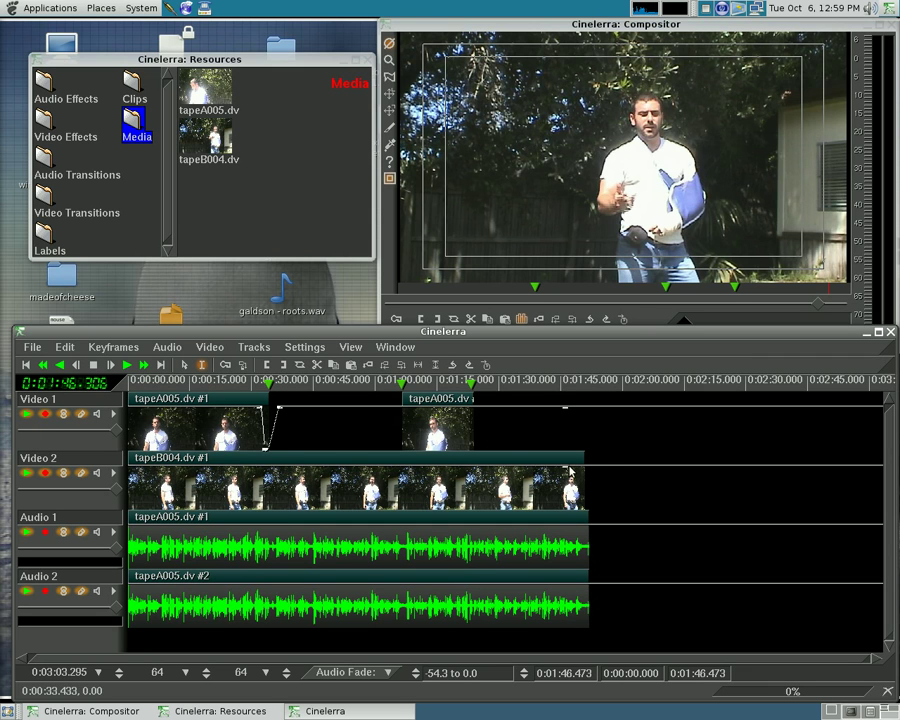
{"action": "left_click_drag", "start_coordinate": [607, 470], "coordinate": [587, 523]}
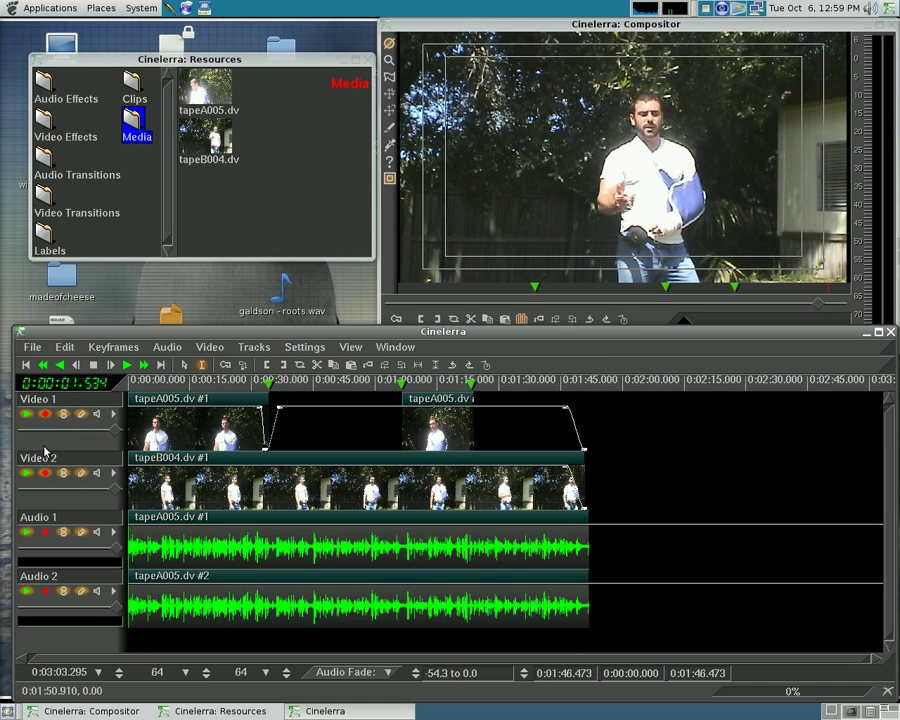
Push the end of the Video 1 fade to about 1:50.2 and show the Video Transitions list.
{"action": "left_click", "coordinate": [568, 395]}
{"action": "left_click", "coordinate": [576, 390]}
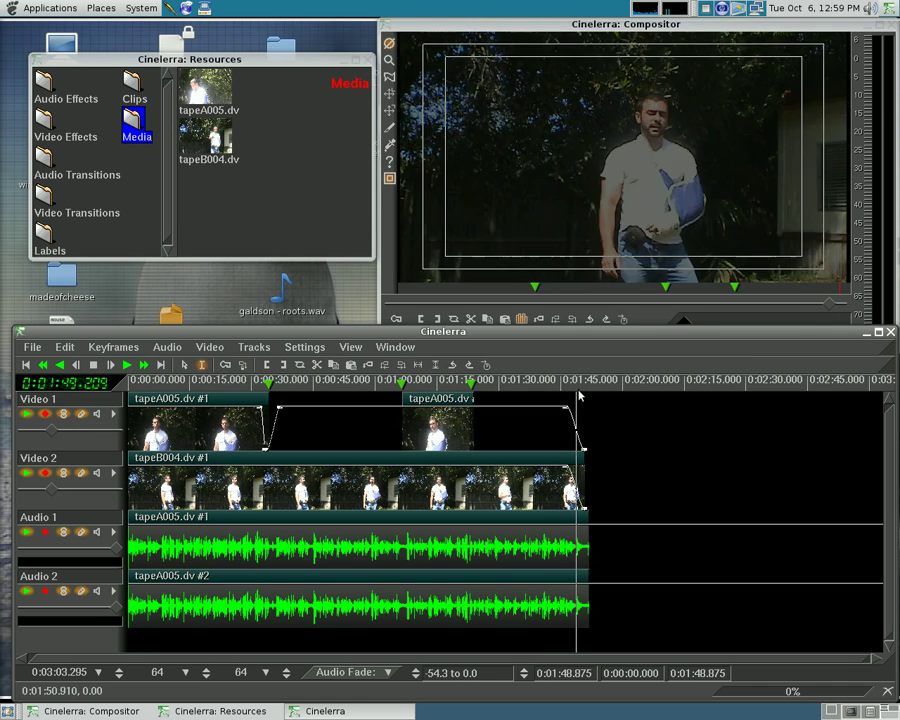
{"action": "left_click", "coordinate": [568, 403]}
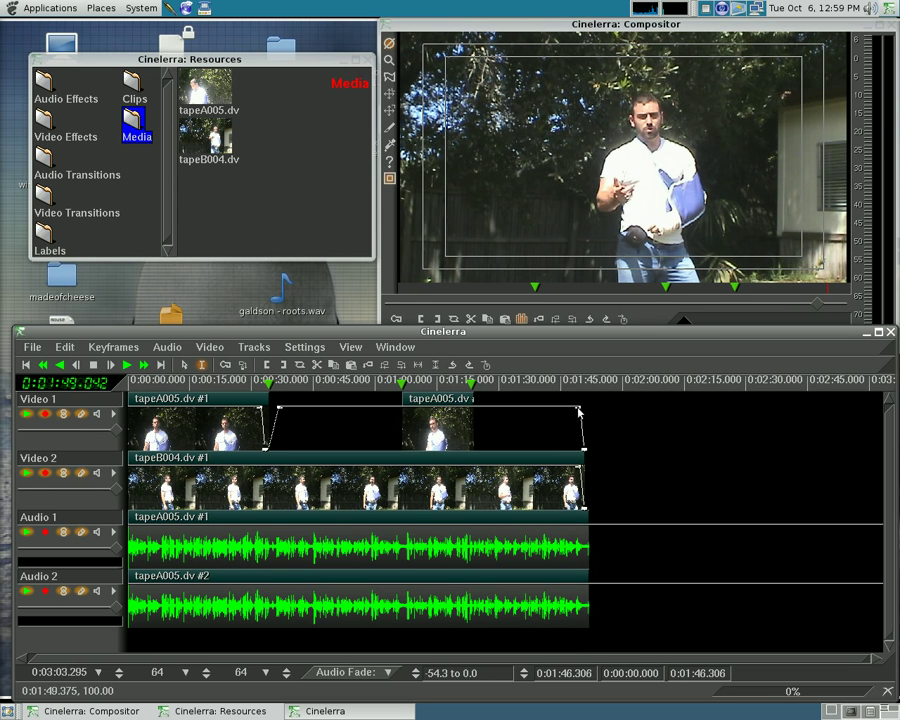
{"action": "scroll", "coordinate": [574, 412], "scroll_direction": "down", "scroll_amount": 3}
{"action": "scroll", "coordinate": [572, 414], "scroll_direction": "up", "scroll_amount": 3}
{"action": "scroll", "coordinate": [536, 424], "scroll_direction": "up", "scroll_amount": 2}
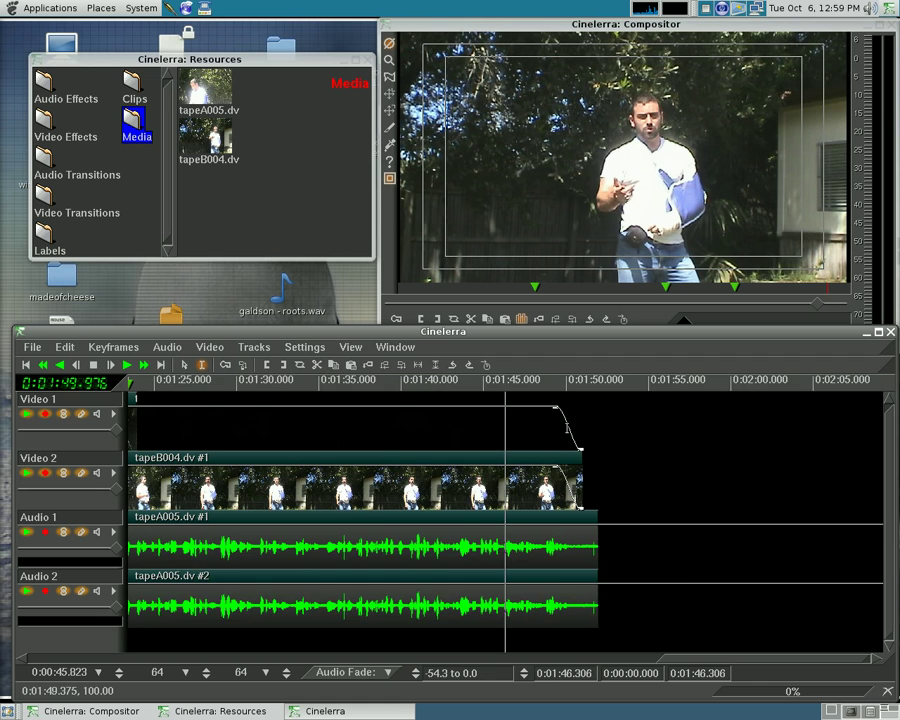
{"action": "scroll", "coordinate": [592, 419], "scroll_direction": "up", "scroll_amount": 1}
{"action": "left_click_drag", "start_coordinate": [607, 409], "coordinate": [637, 407]}
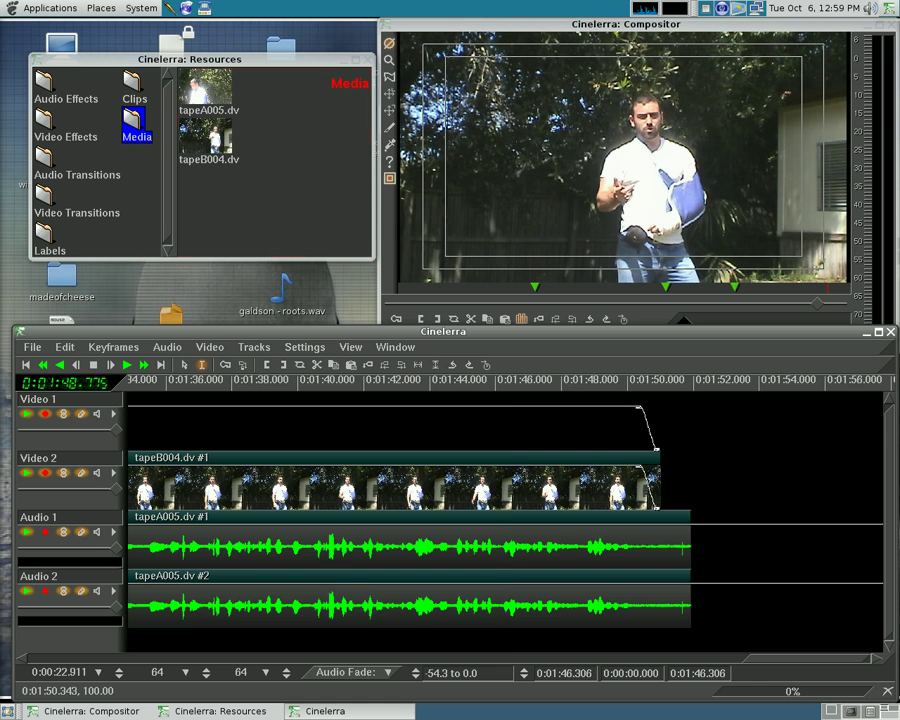
{"action": "left_click", "coordinate": [54, 200]}
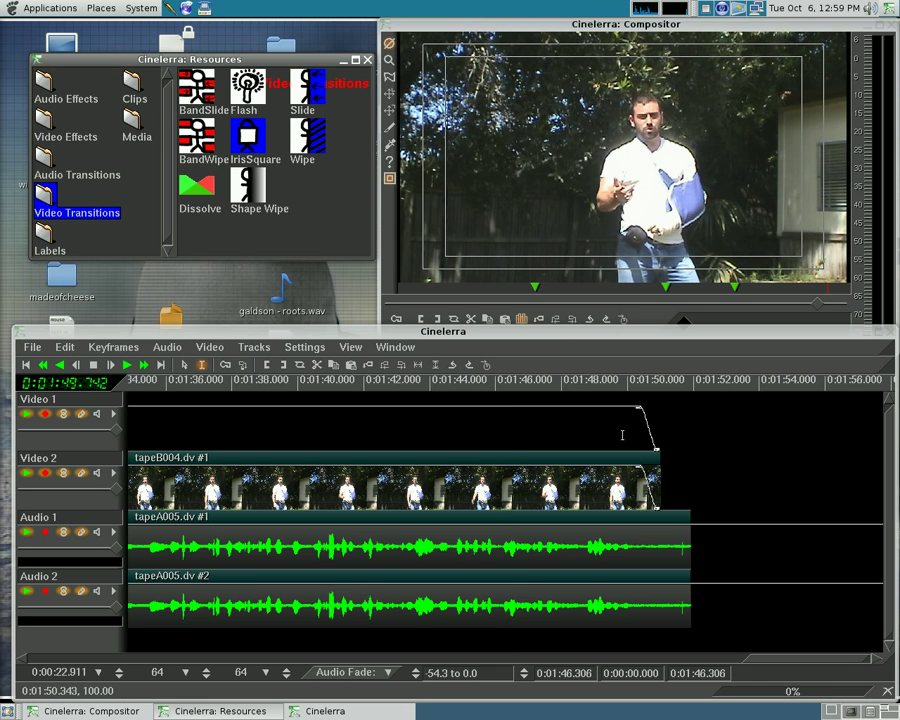
{"action": "mouse_move", "coordinate": [632, 385]}
{"action": "left_mouse_down"}
{"action": "mouse_move", "coordinate": [655, 390]}
{"action": "mouse_move", "coordinate": [620, 393]}
{"action": "left_mouse_up"}
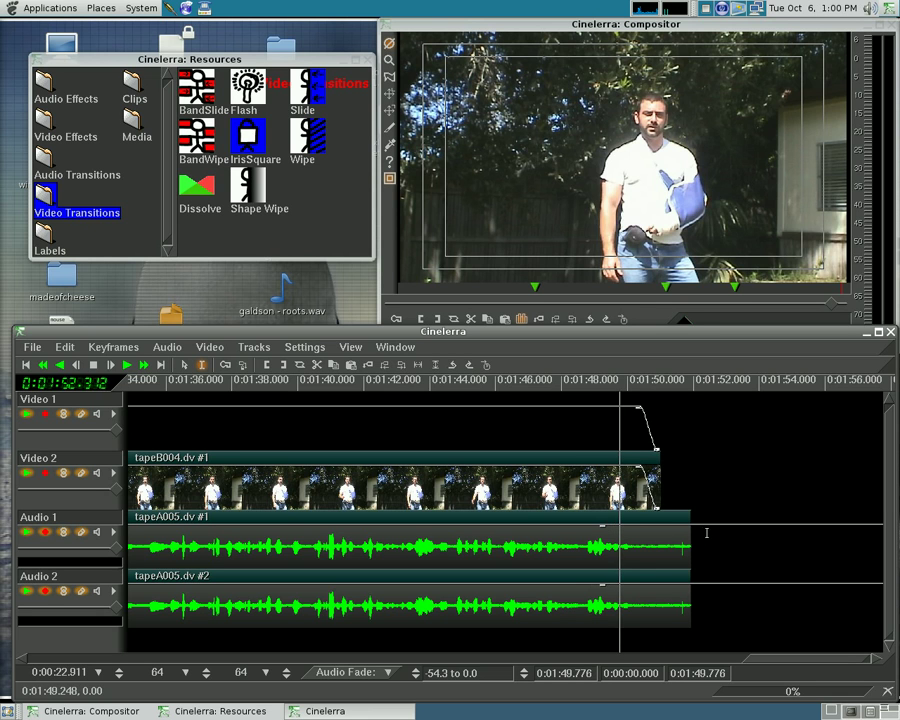
Fade the audio out to -54 dB near 1:52 and play back the ending.
{"action": "left_click_drag", "start_coordinate": [701, 531], "coordinate": [700, 567]}
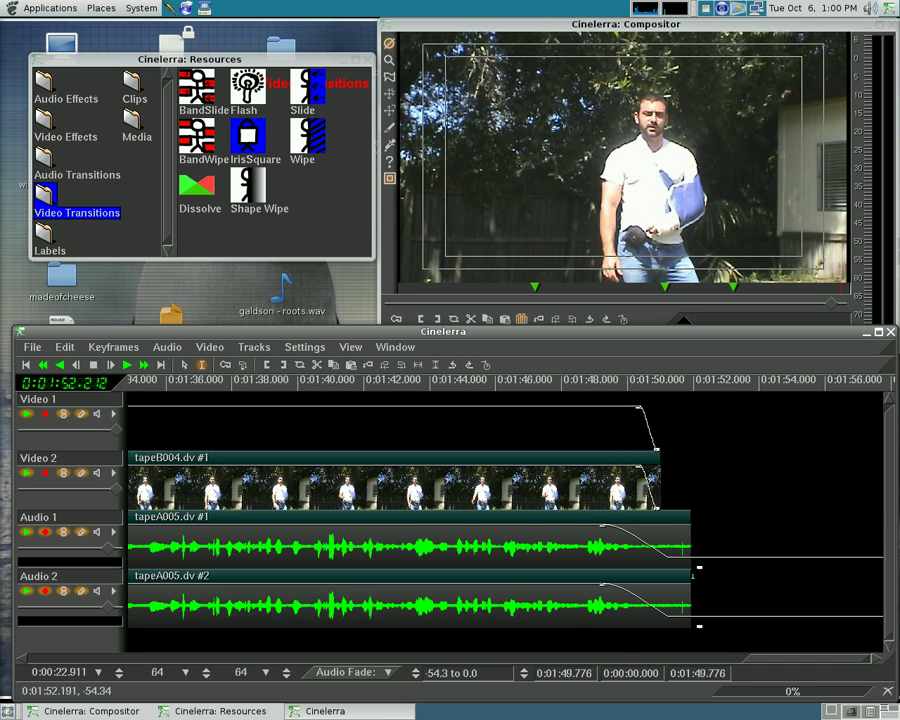
{"action": "left_click", "coordinate": [127, 365]}
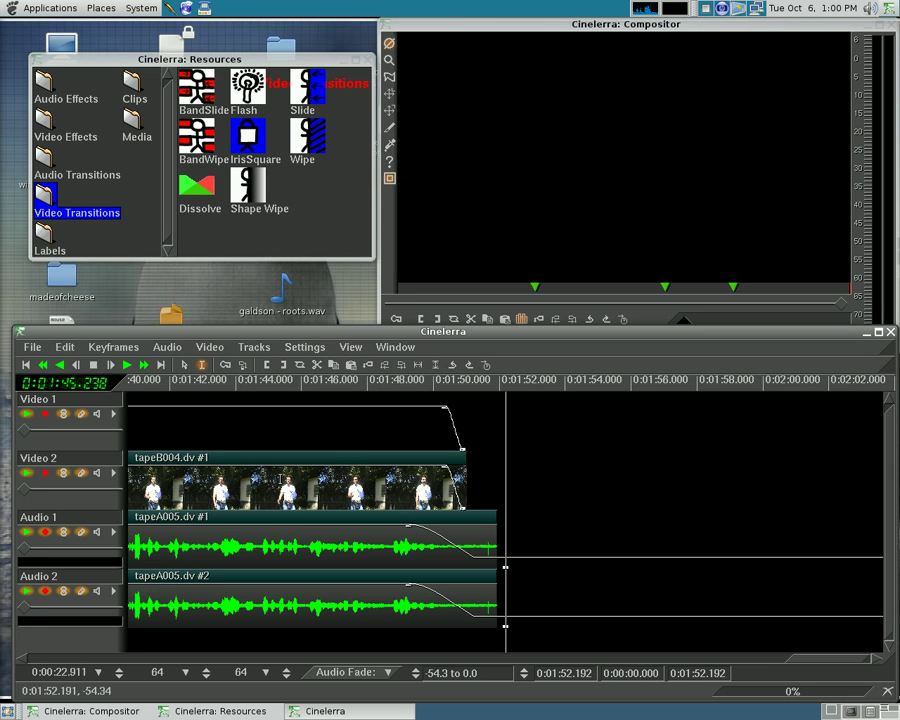
Bring up the Render dialog and keep Raw DV as the output format for /home/metal/testvid.
{"action": "left_click", "coordinate": [33, 348]}
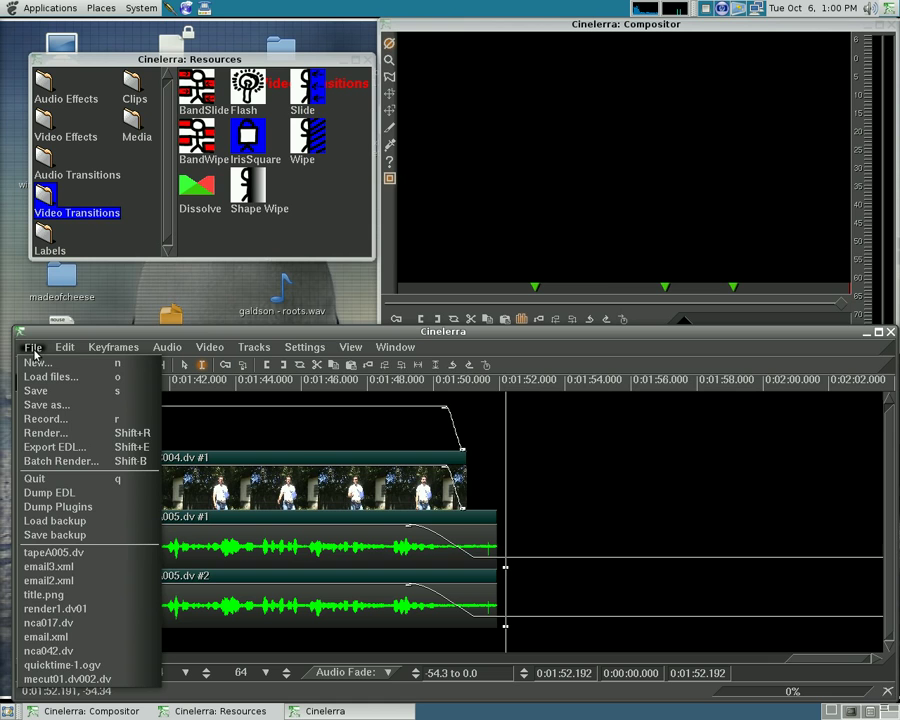
{"action": "left_click", "coordinate": [40, 433]}
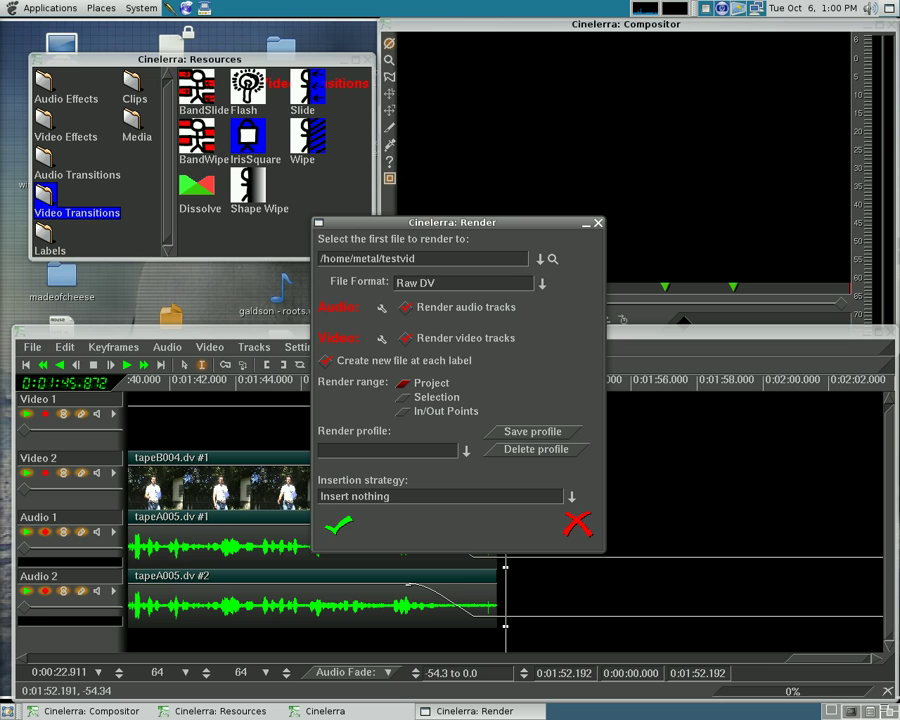
{"action": "left_click", "coordinate": [541, 283]}
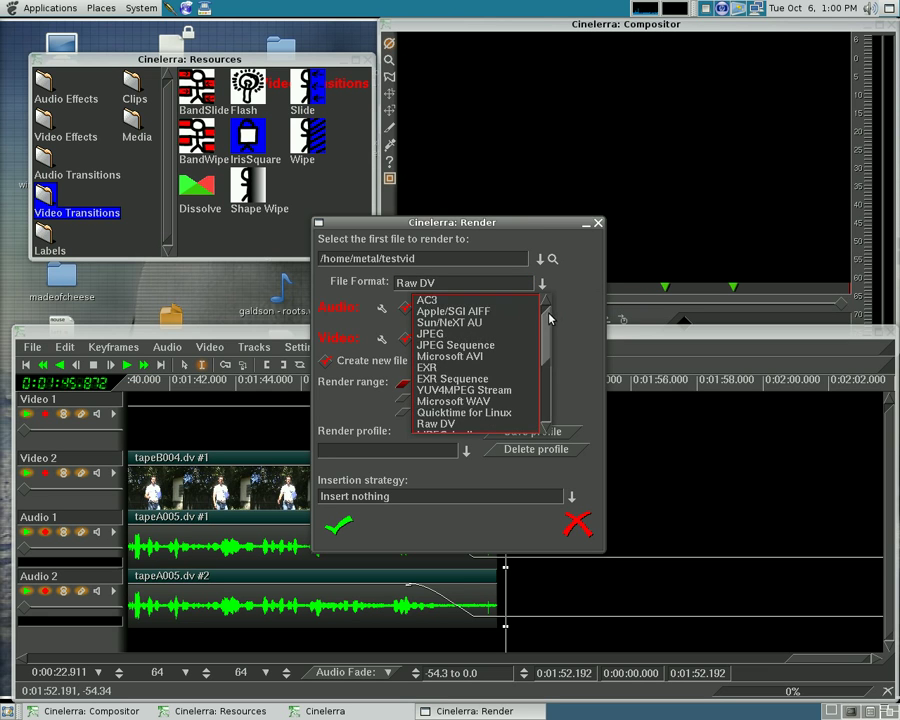
{"action": "left_click_drag", "start_coordinate": [546, 310], "coordinate": [546, 405]}
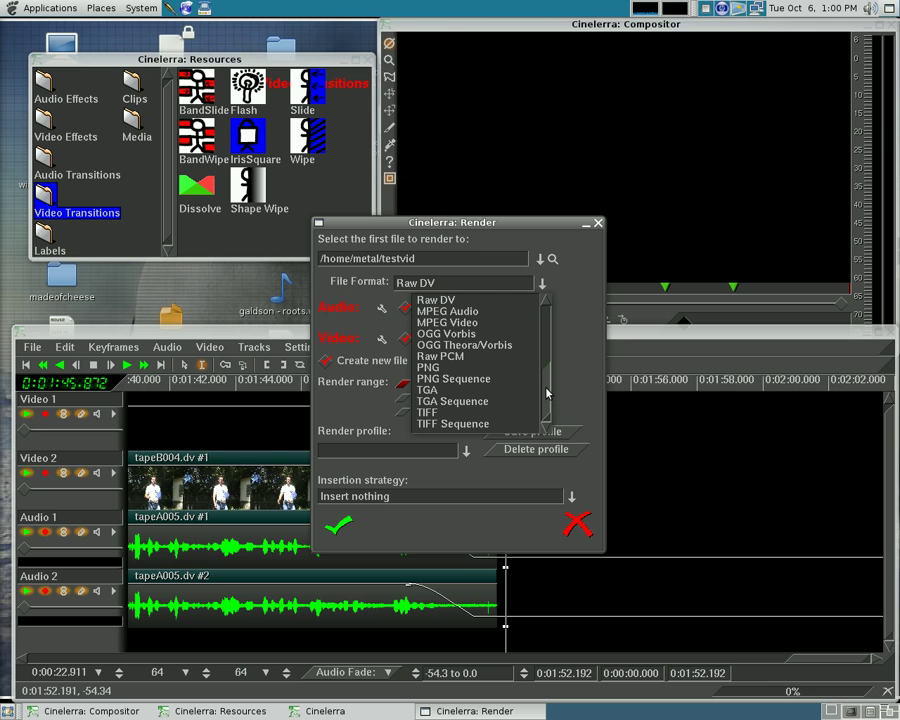
{"action": "left_click", "coordinate": [585, 318]}
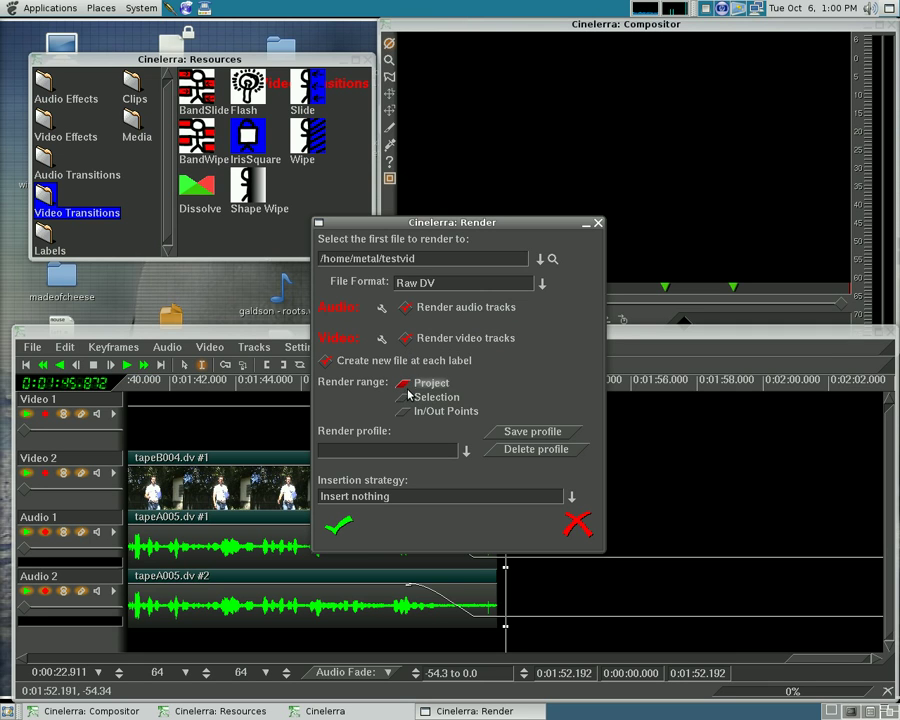
{"action": "left_click_drag", "start_coordinate": [157, 437], "coordinate": [280, 437]}
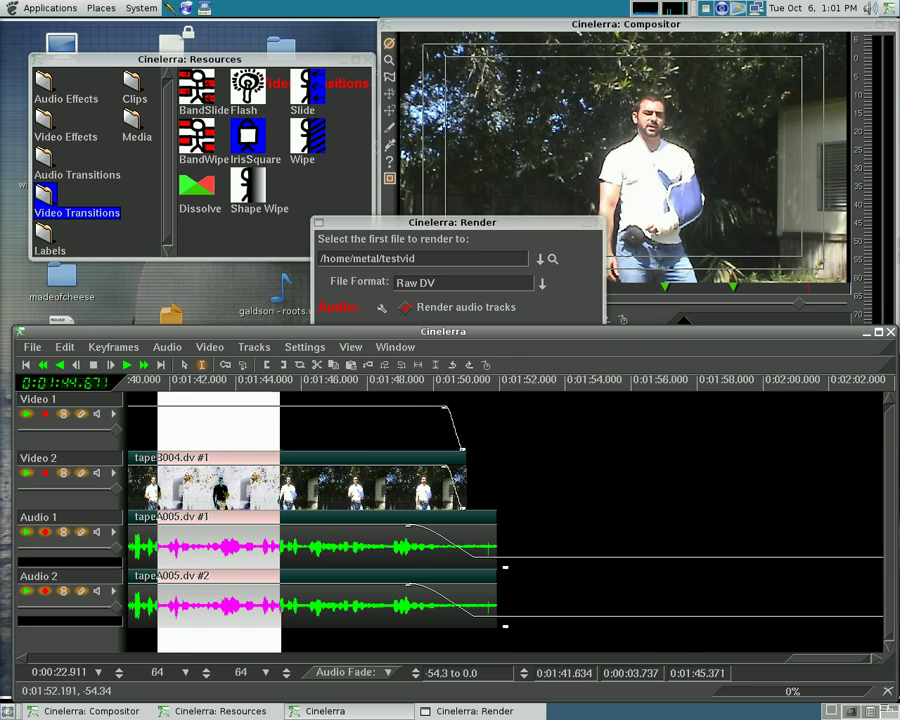
{"action": "left_click", "coordinate": [392, 240]}
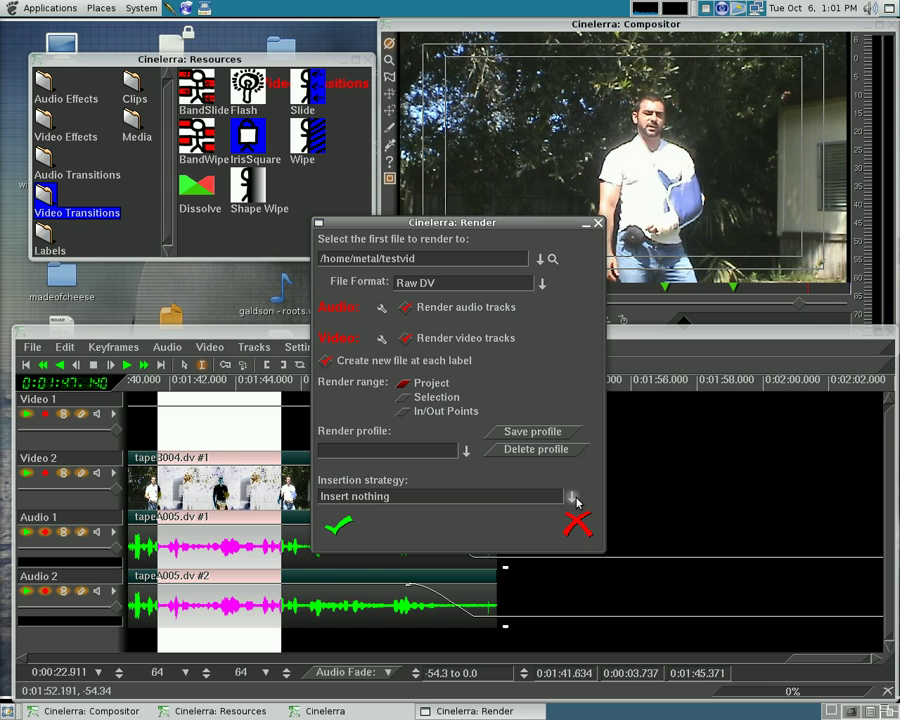
{"action": "left_click", "coordinate": [574, 499]}
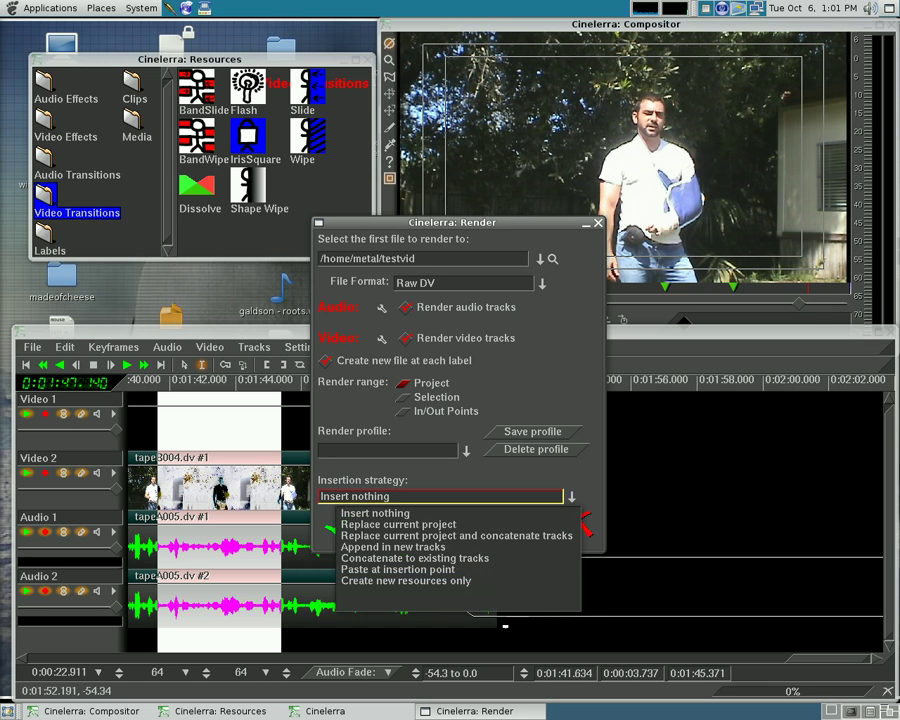
{"action": "left_click", "coordinate": [585, 474]}
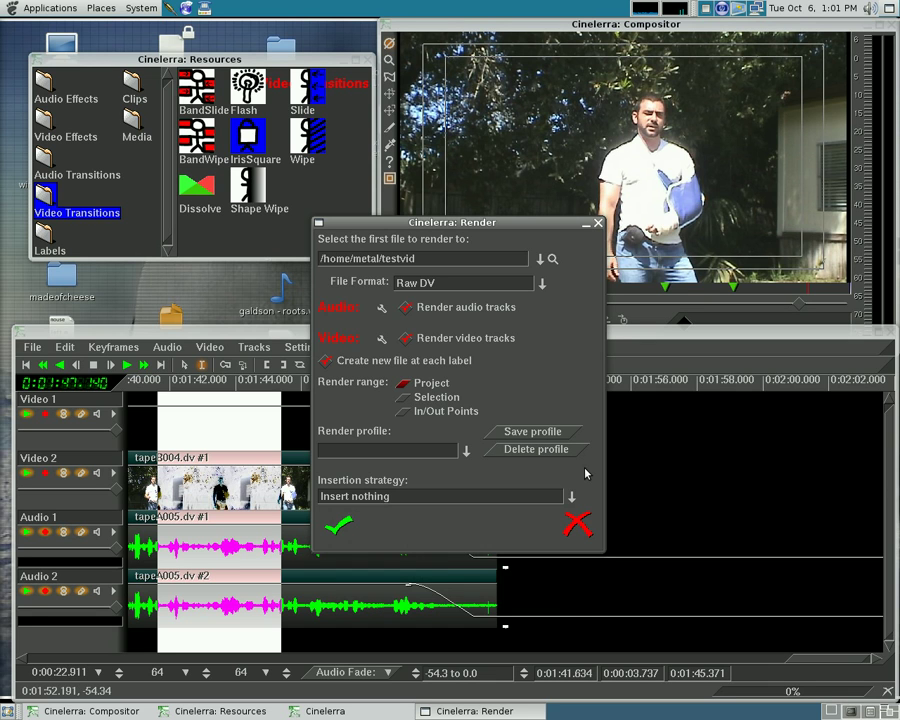
{"action": "left_click", "coordinate": [571, 496]}
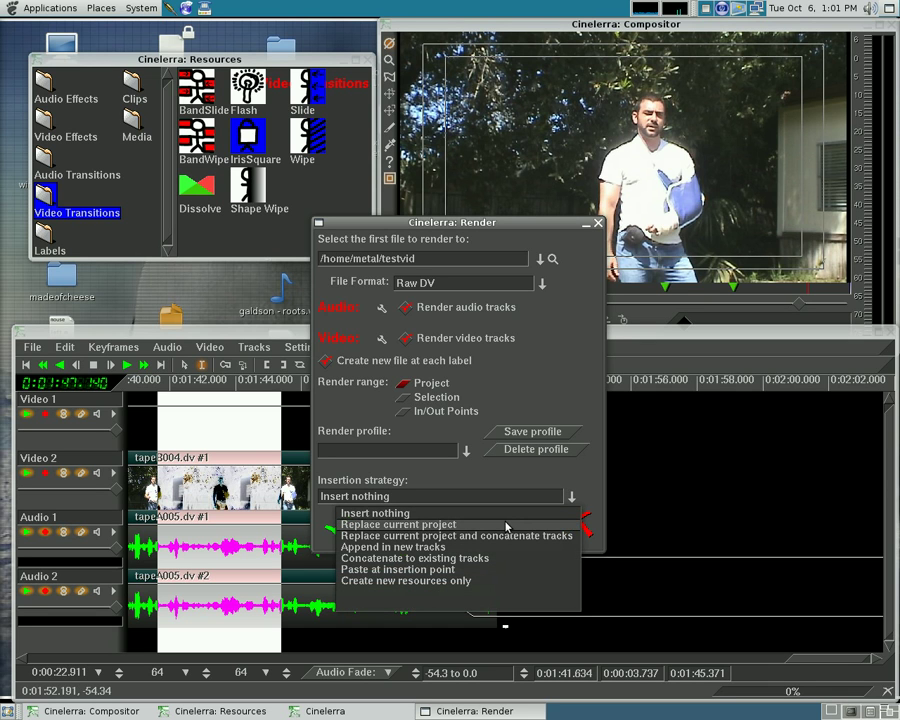
{"action": "left_click", "coordinate": [421, 527]}
{"action": "left_click", "coordinate": [571, 496]}
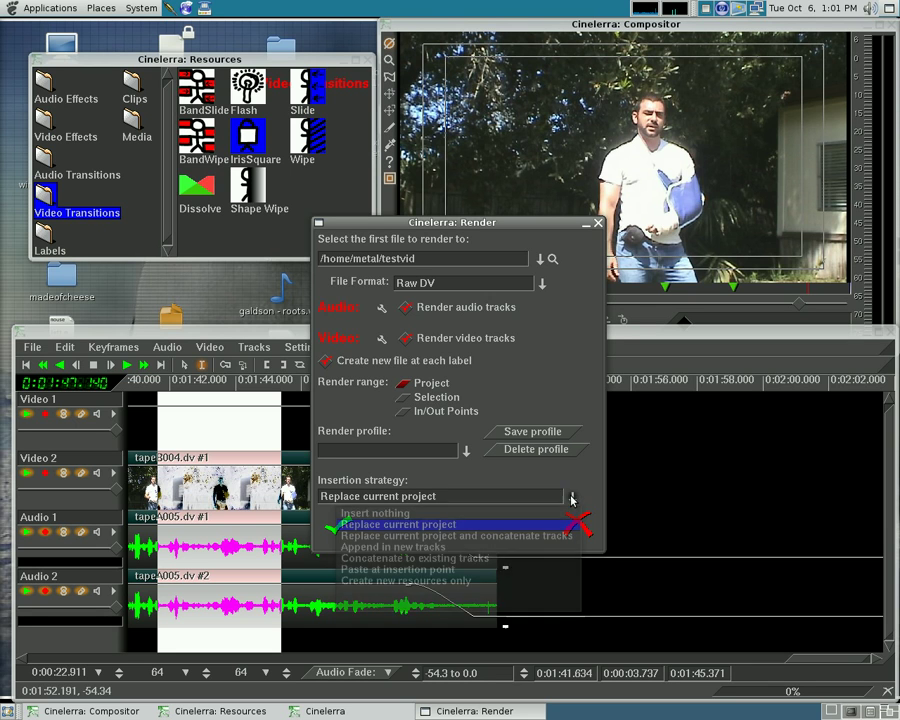
{"action": "left_click", "coordinate": [463, 515]}
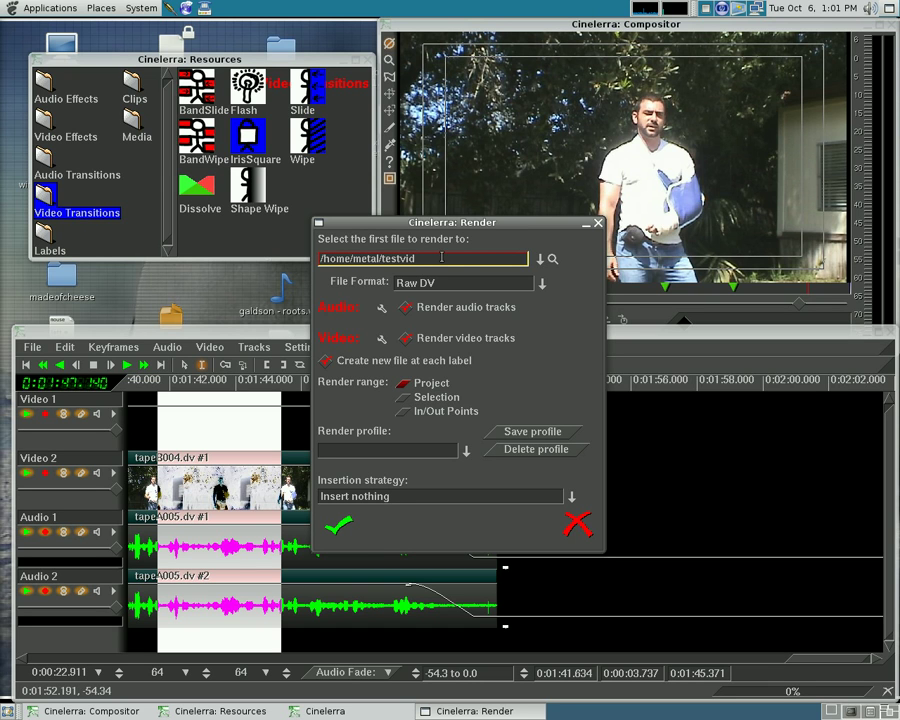
{"action": "left_click", "coordinate": [553, 259]}
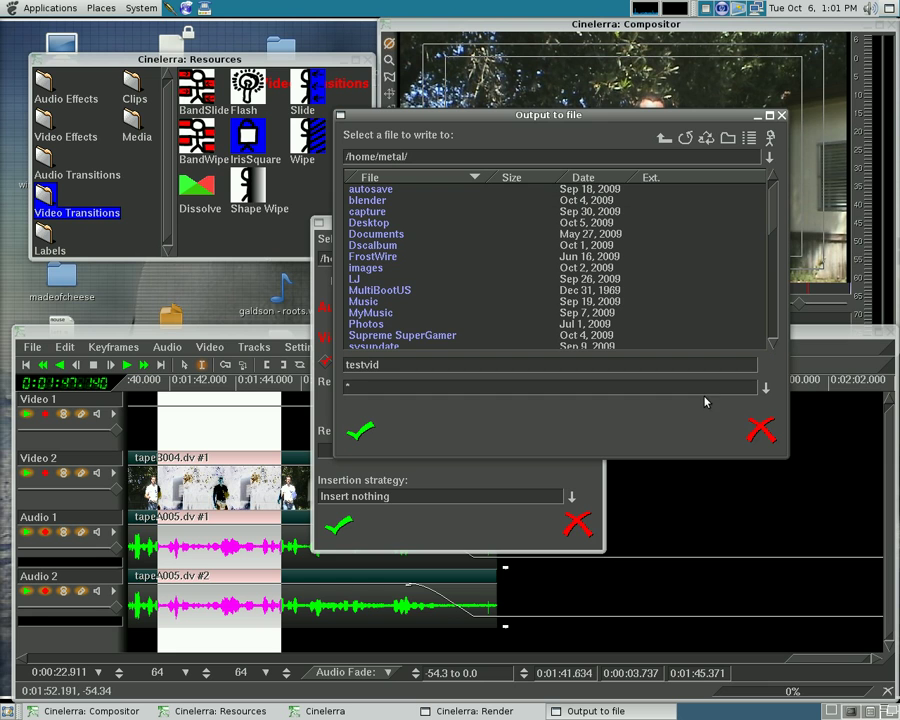
{"action": "left_click", "coordinate": [765, 388]}
{"action": "left_click", "coordinate": [765, 388]}
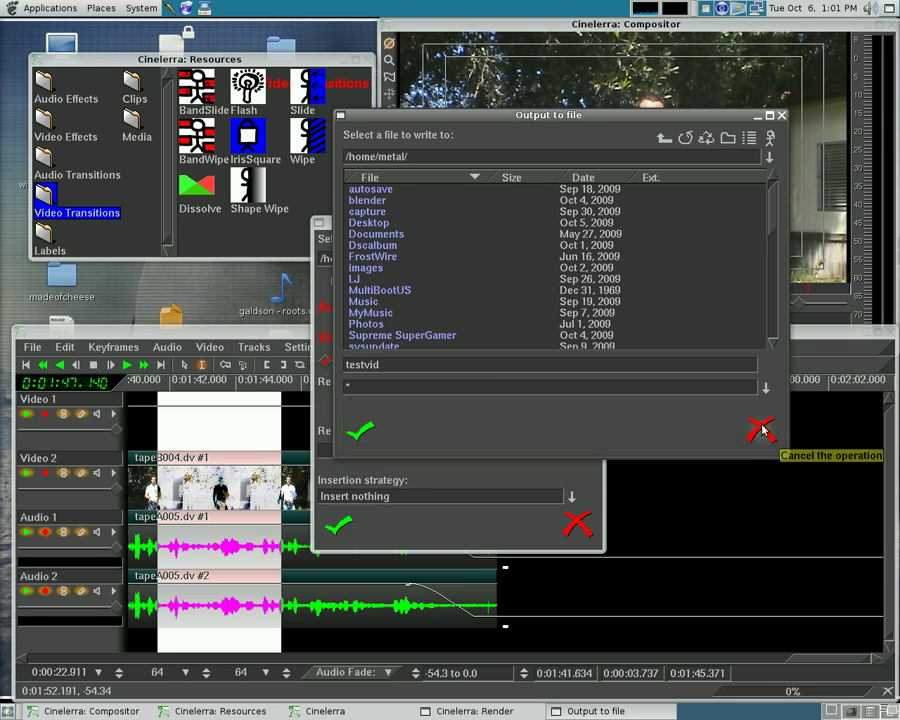
{"action": "left_click", "coordinate": [756, 426]}
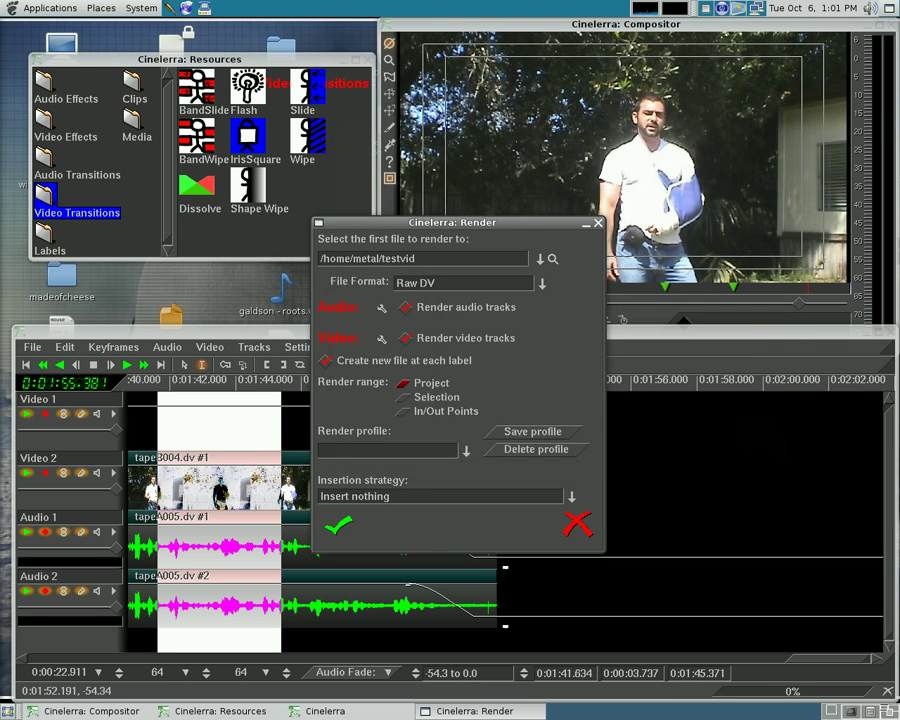
Start the Raw DV render, agreeing to overwrite /home/metal/testvid01.
{"action": "left_click", "coordinate": [340, 525]}
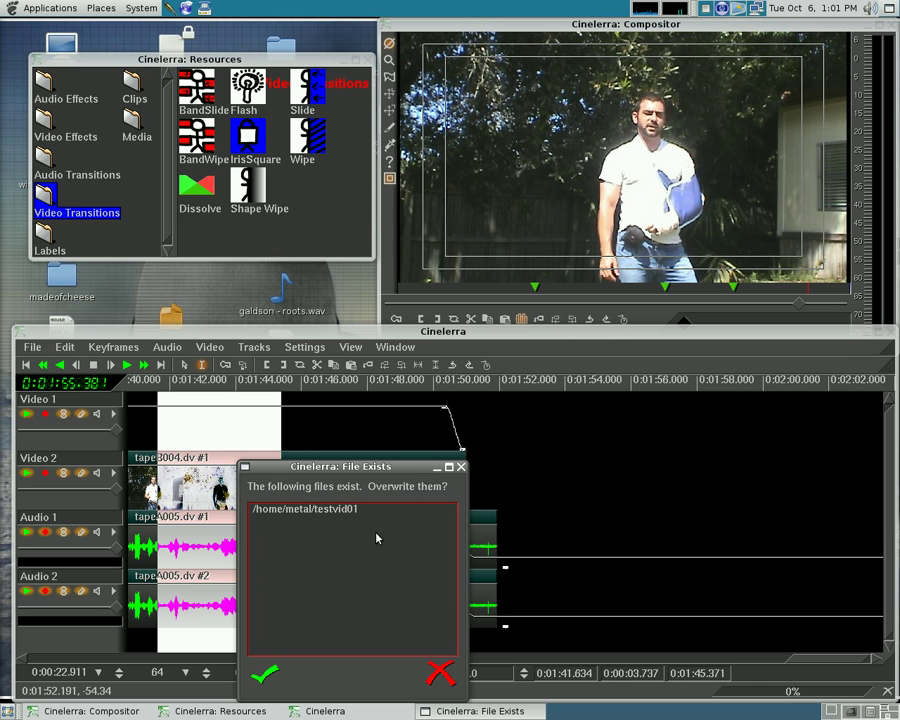
{"action": "left_click", "coordinate": [279, 675]}
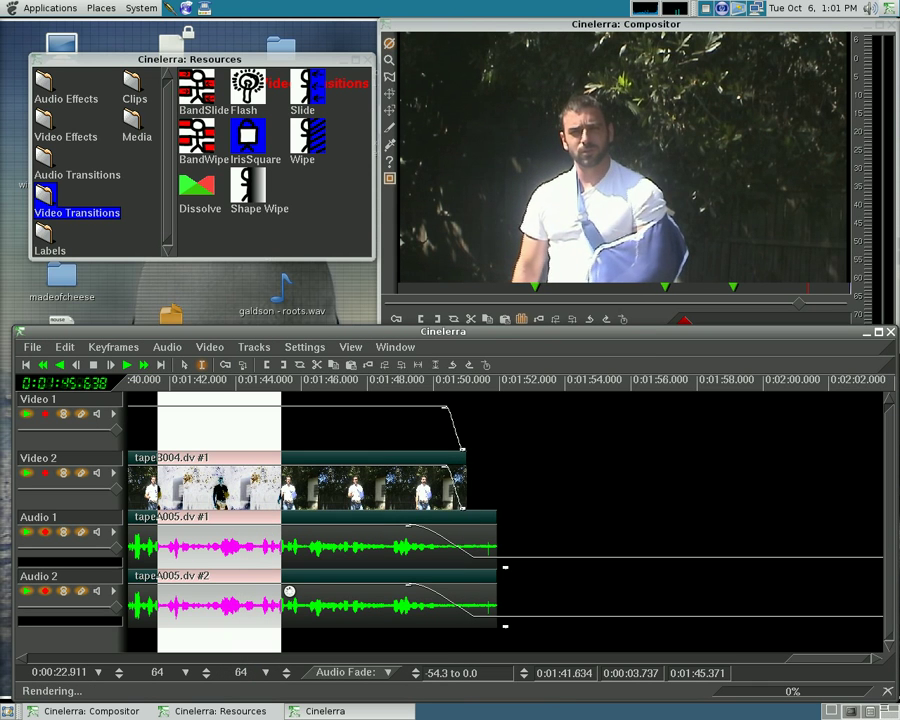